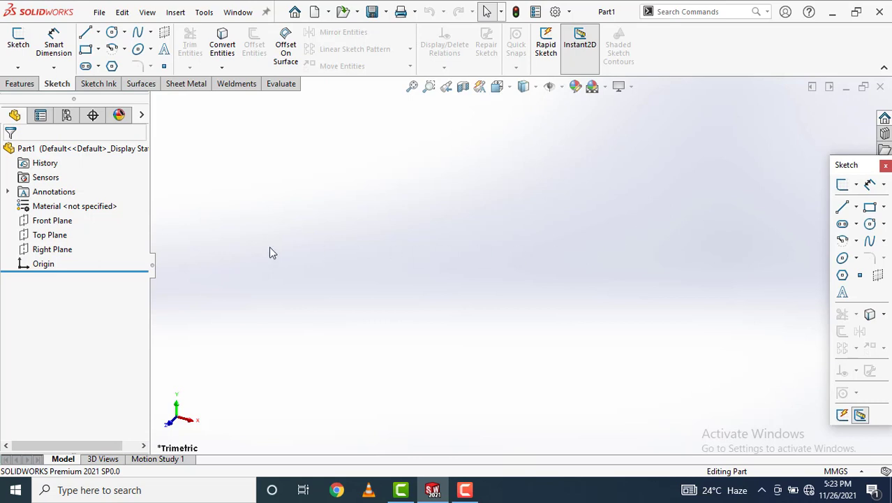
Step: Sketch a vertical line about 99 mm long on the Front Plane, to the left of the origin
click(64, 222)
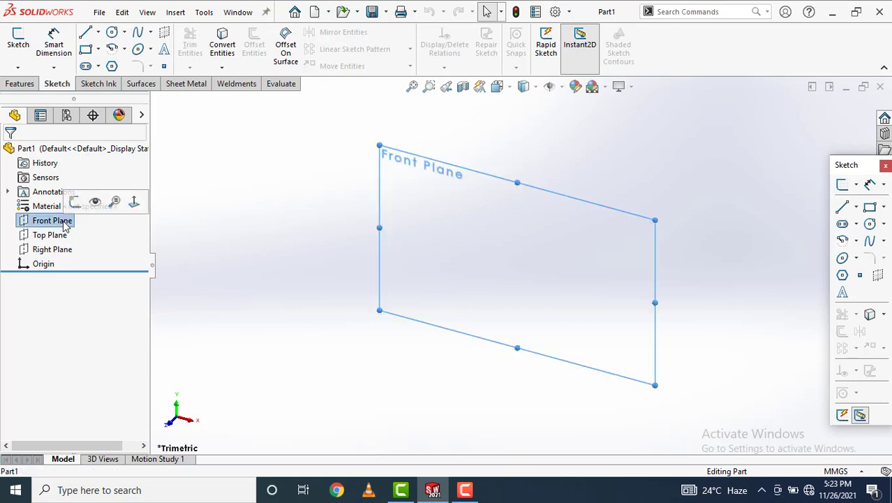
click(135, 203)
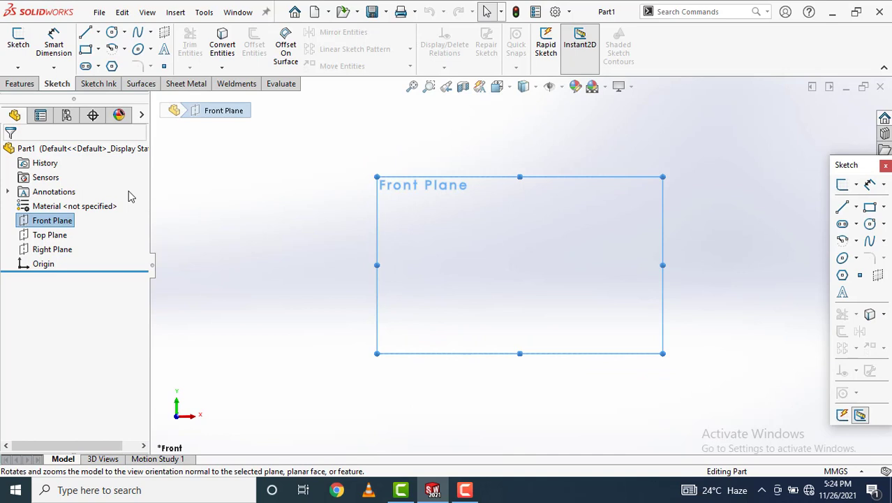
click(86, 33)
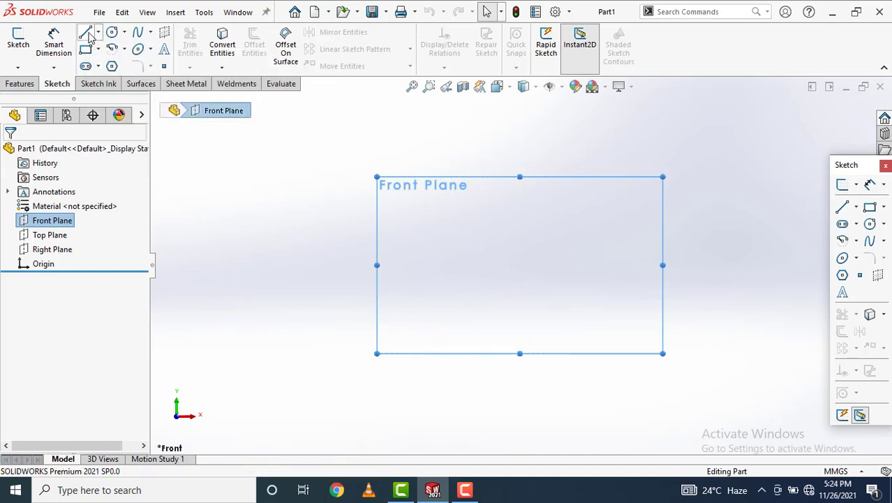
click(462, 332)
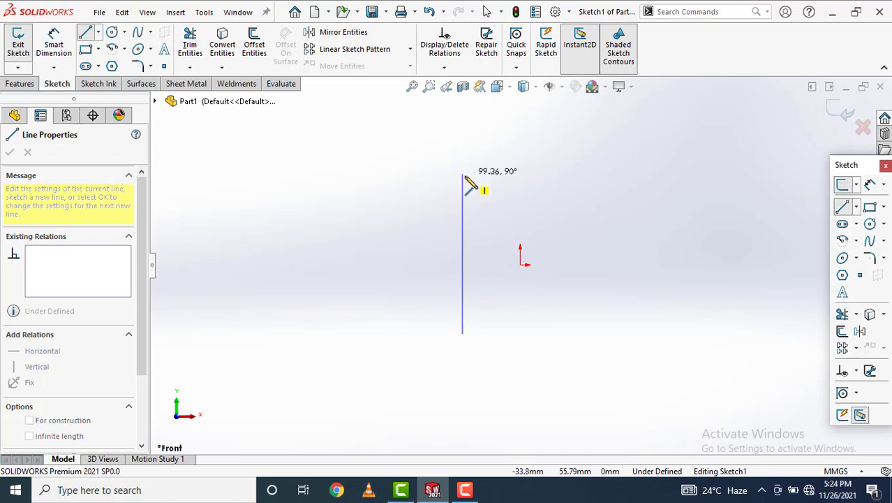
click(462, 175)
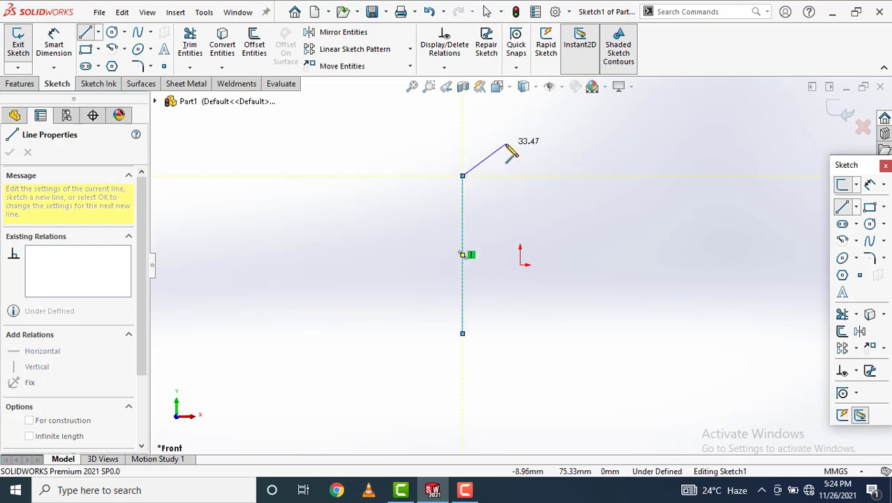
Step: Continue the path from the line's upper end with a five-segment zigzag, the first segment about 33 mm and the last about 30 mm long
click(505, 144)
click(546, 175)
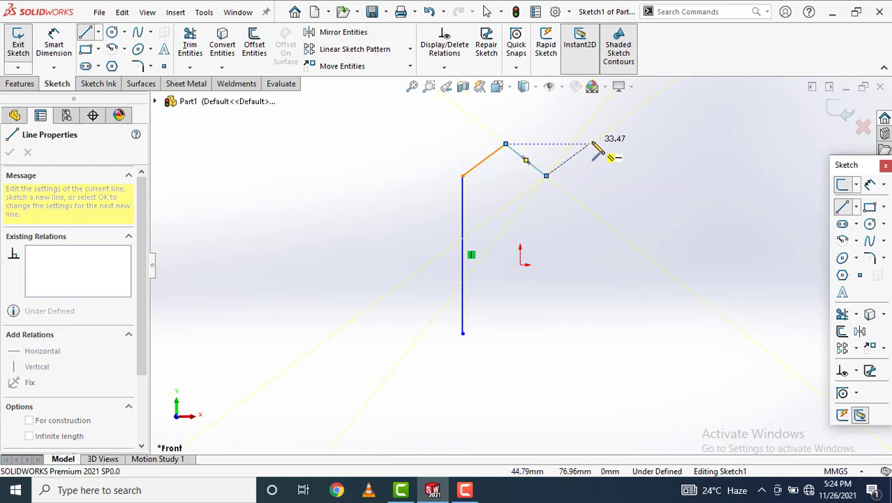
click(589, 143)
click(635, 175)
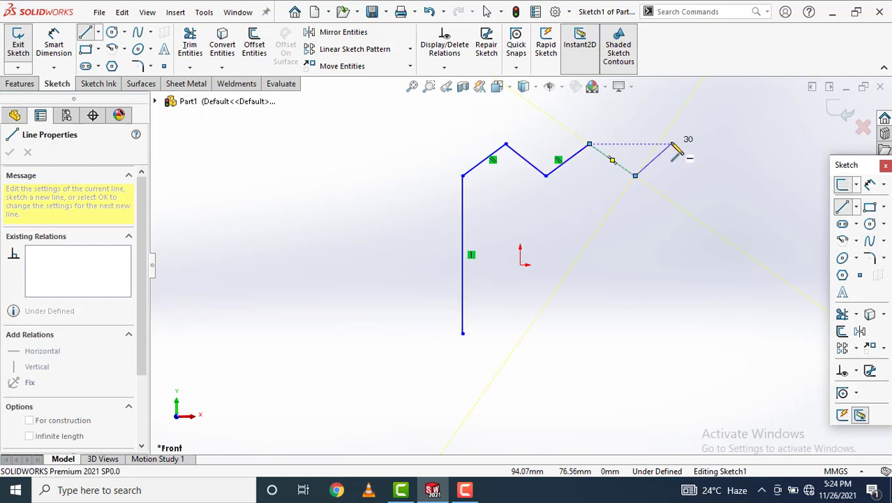
click(671, 144)
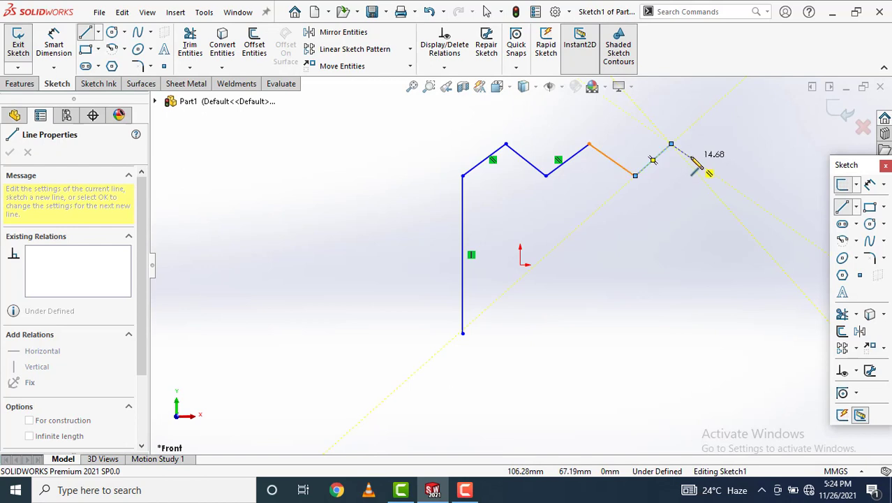
right_click(677, 154)
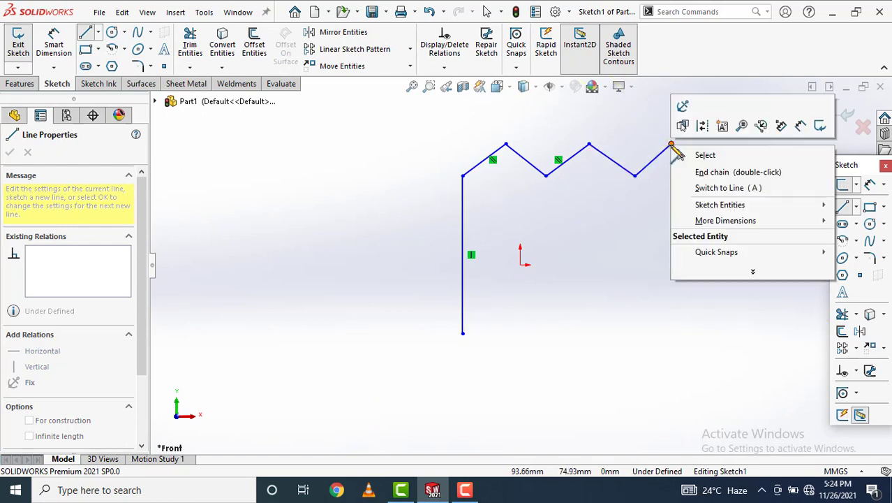
click(696, 157)
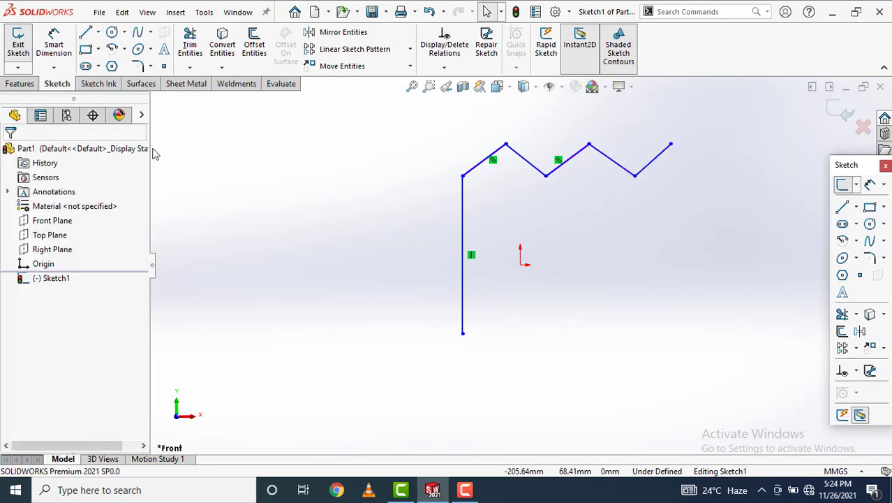
Step: Sweep a circular profile of 15 mm diameter along the zigzag sketch path
click(20, 83)
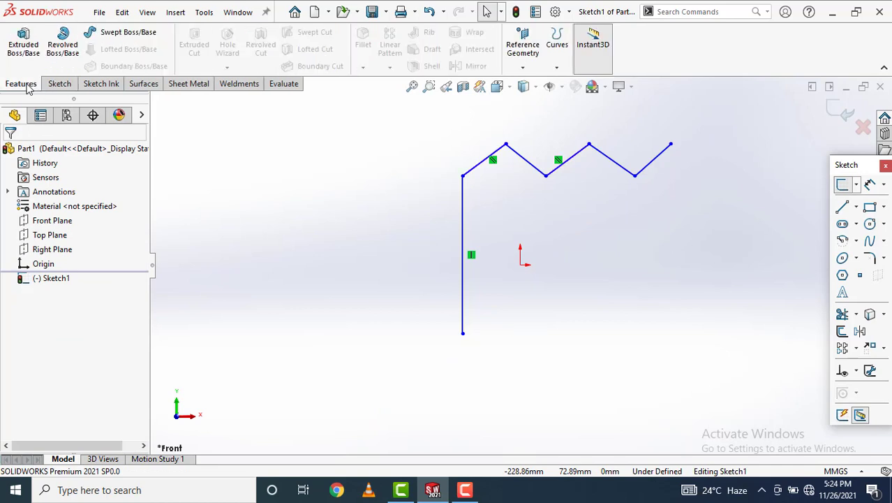
click(133, 33)
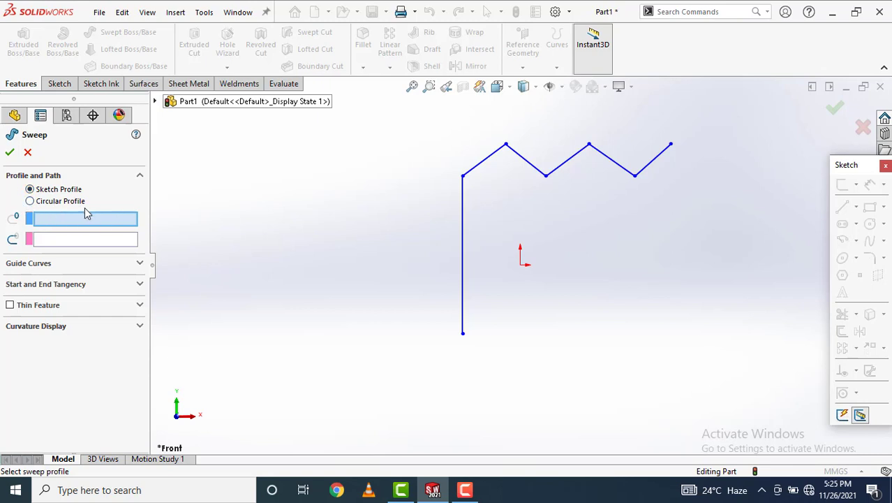
click(30, 202)
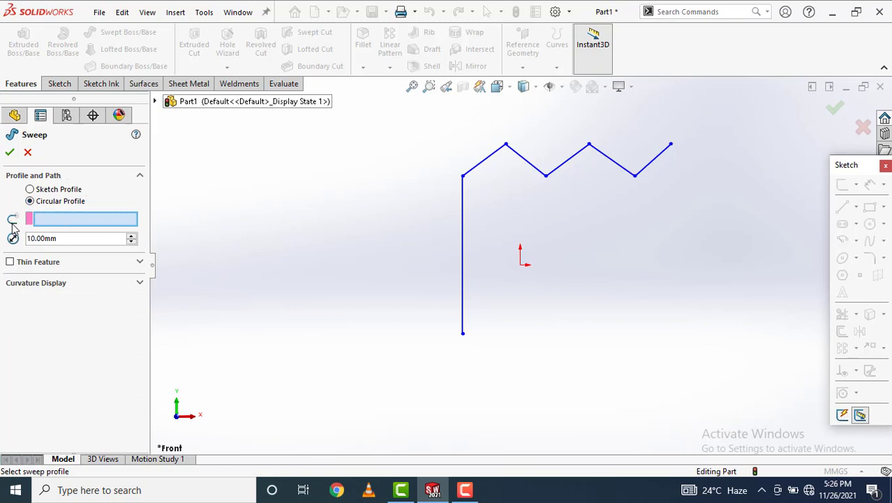
click(70, 220)
click(463, 270)
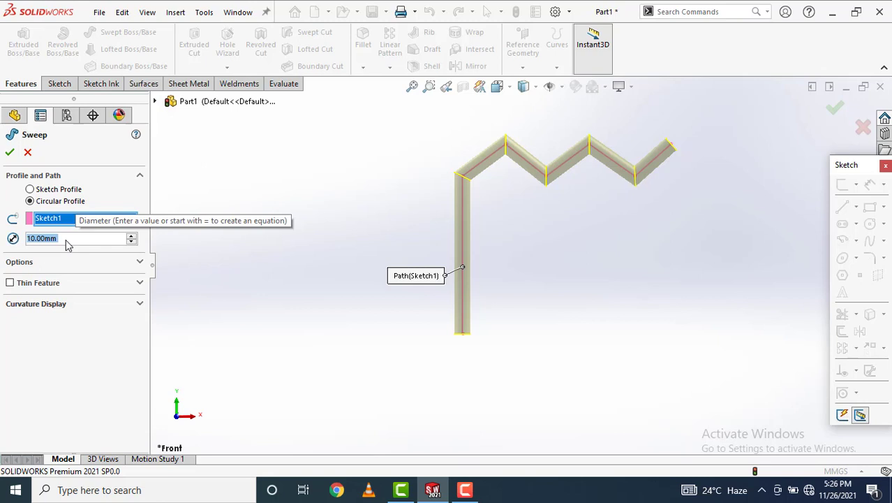
text(1)
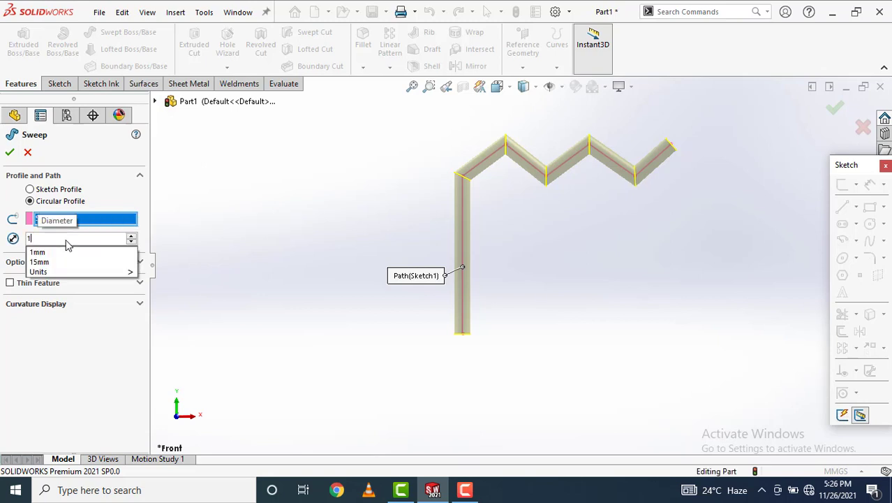
text(5)
key(Return)
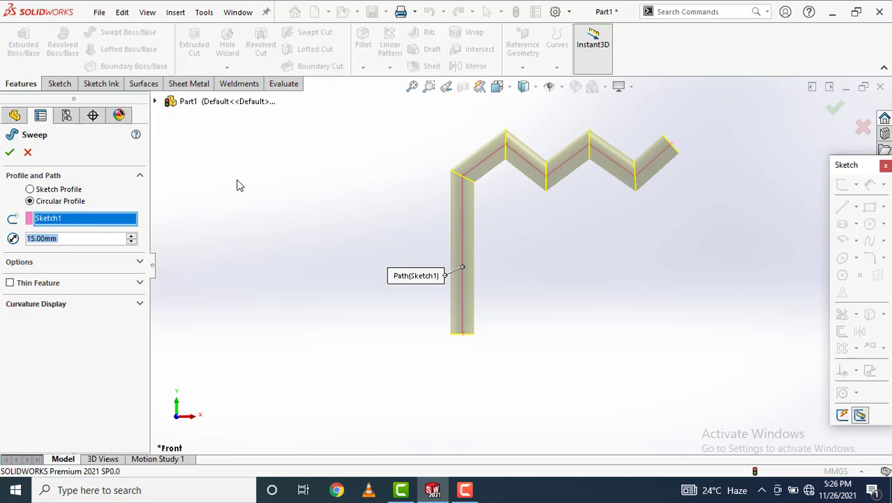
click(9, 153)
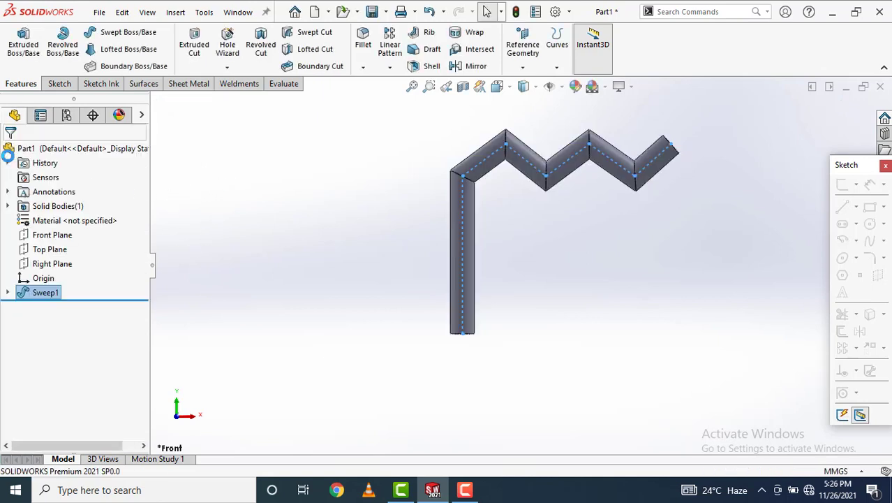
click(241, 183)
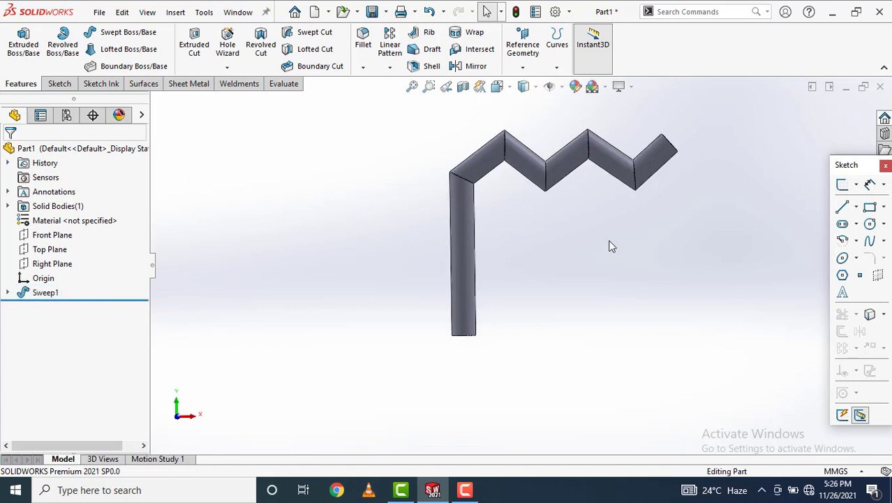
mouse_move(609, 239)
middle_down()
mouse_move(618, 292)
mouse_move(589, 248)
mouse_move(621, 251)
mouse_move(605, 234)
middle_up()
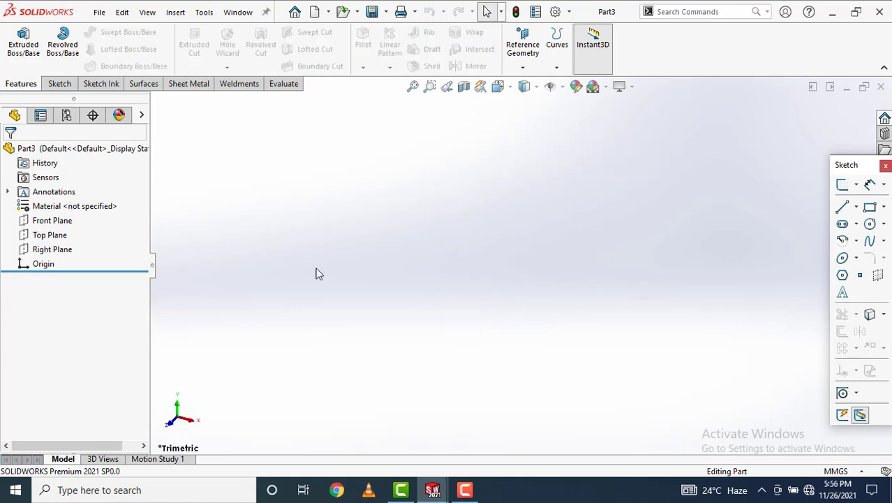
Step: In the new part, sketch a vertical line about 126 mm long through the origin on the Front Plane and finish the sketch
click(67, 222)
click(136, 200)
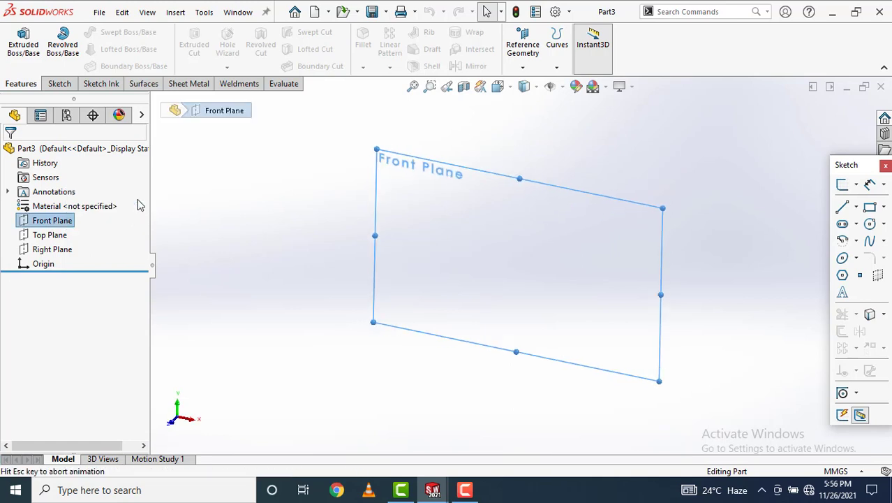
click(60, 84)
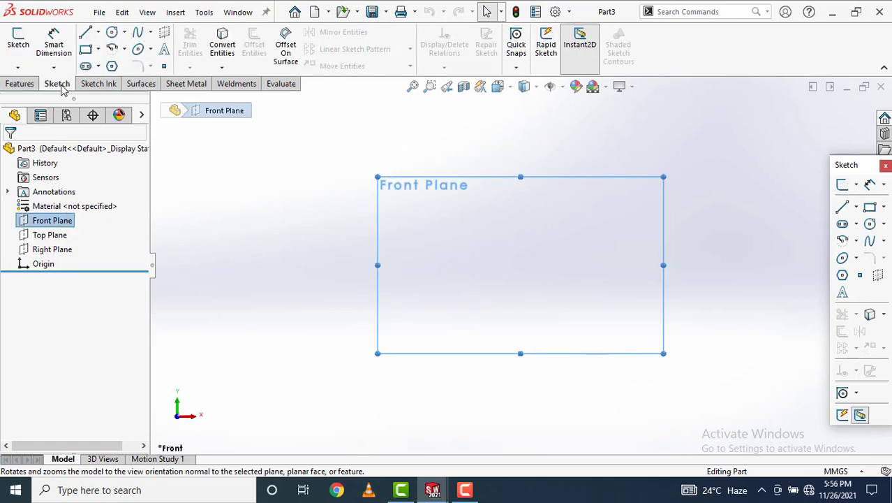
click(86, 33)
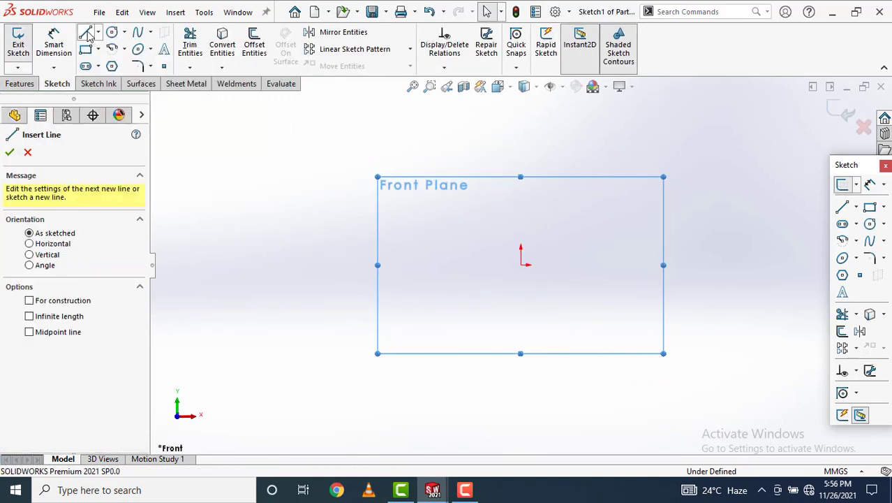
click(521, 372)
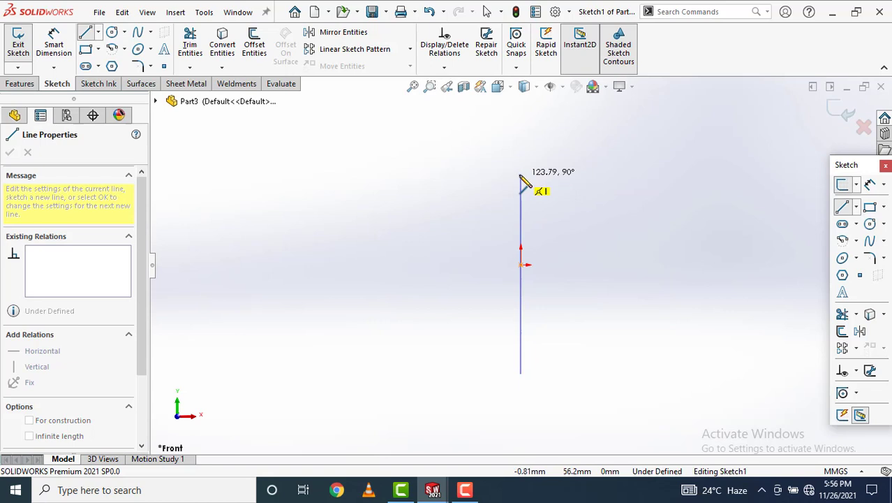
click(521, 172)
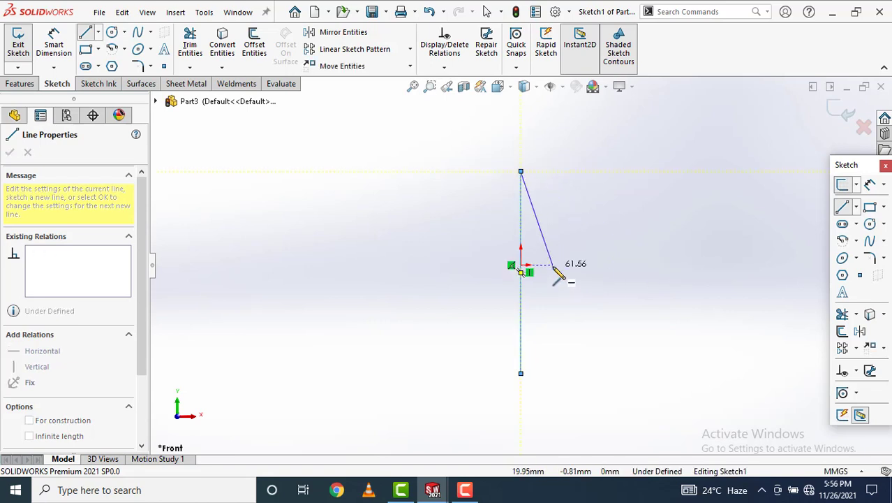
key(Escape)
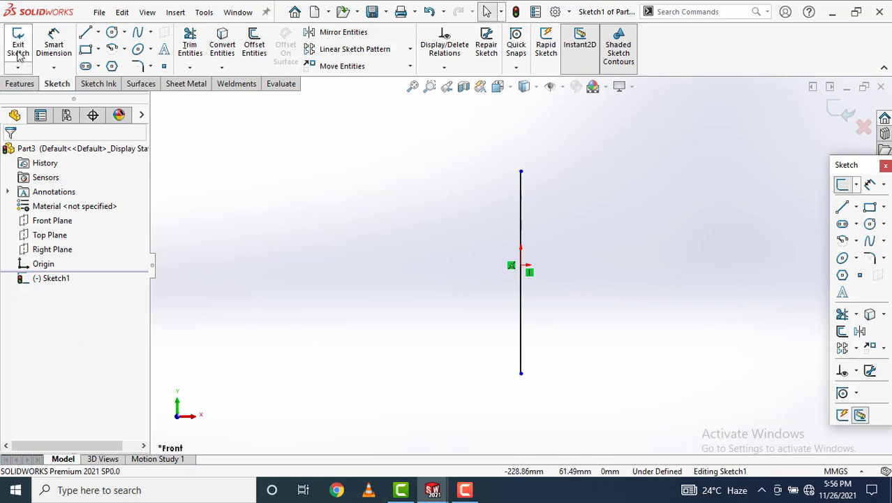
click(19, 50)
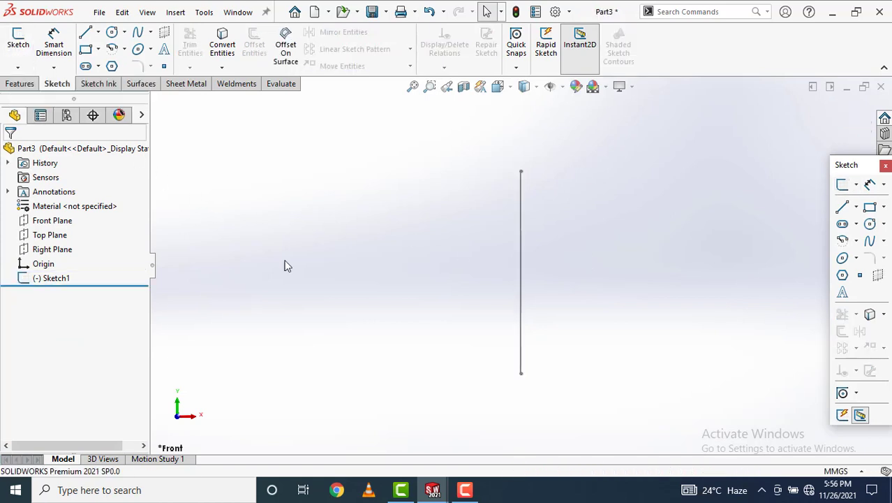
Step: Create a reference plane perpendicular to the vertical line and coincident with its lower endpoint
click(20, 84)
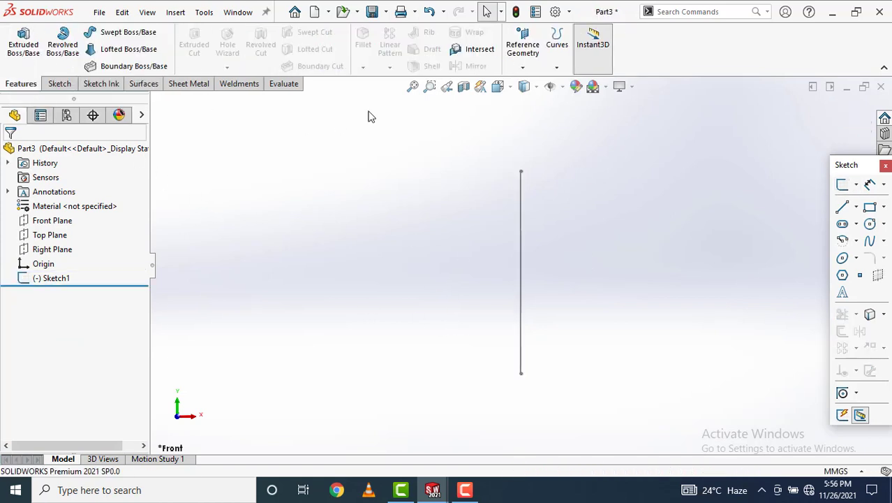
click(525, 69)
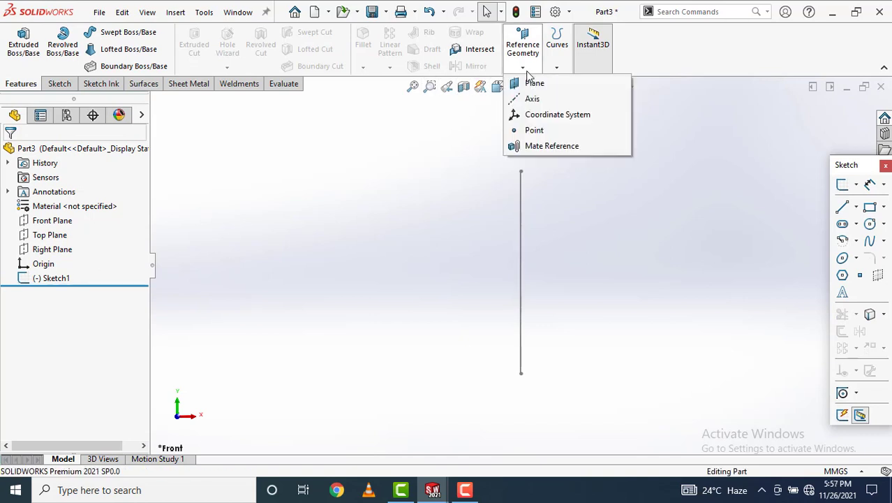
click(534, 83)
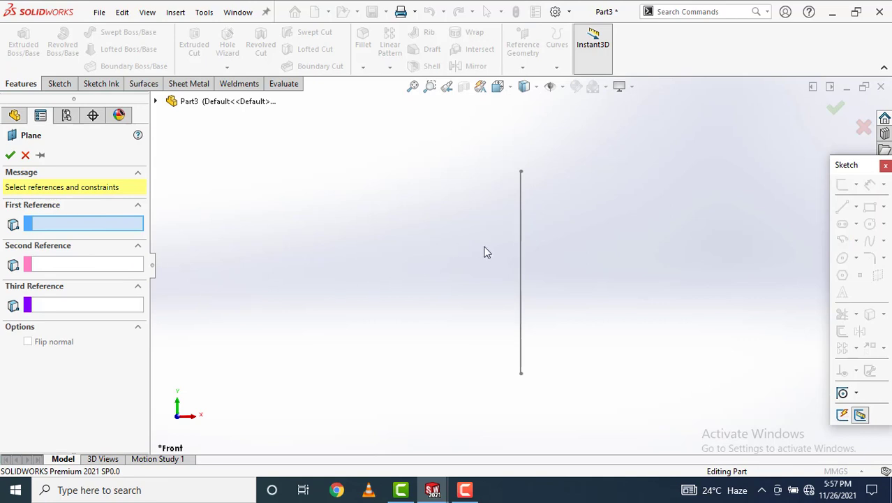
click(521, 278)
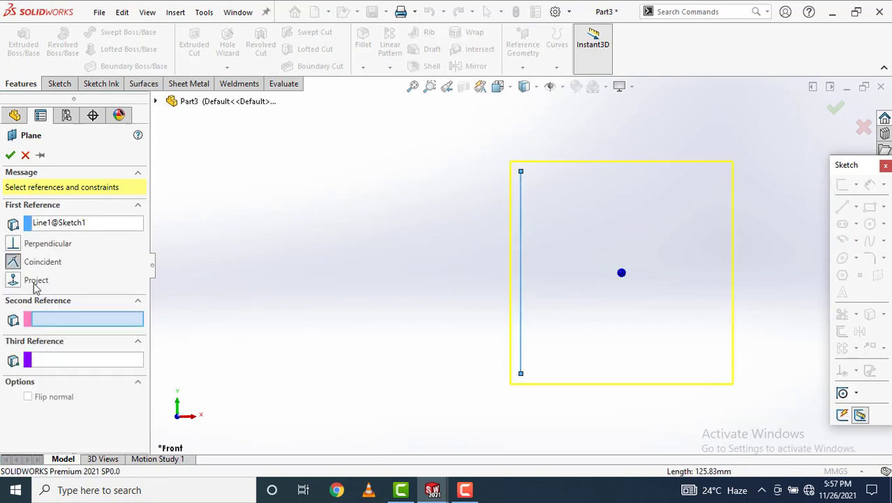
click(520, 374)
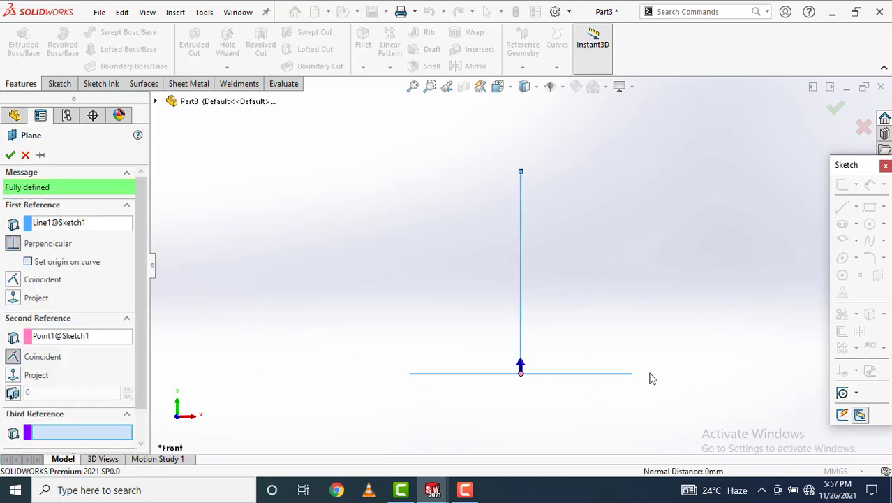
middle_drag(660, 209, 658, 232)
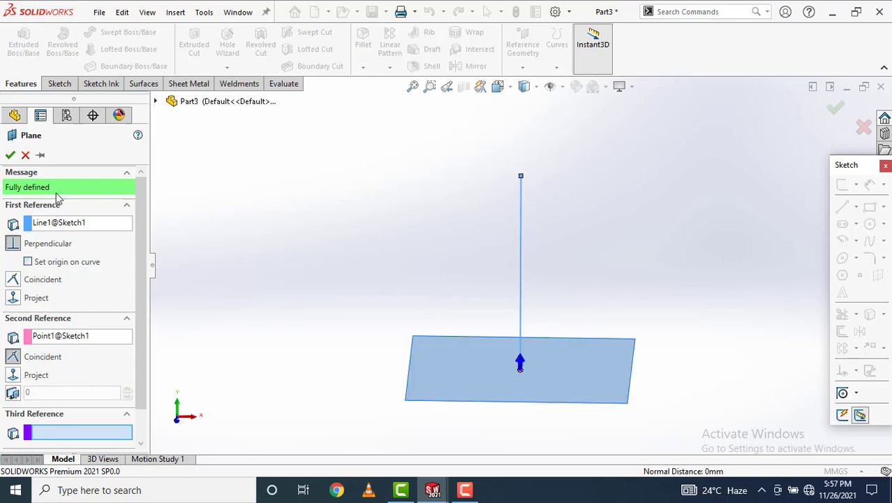
click(10, 155)
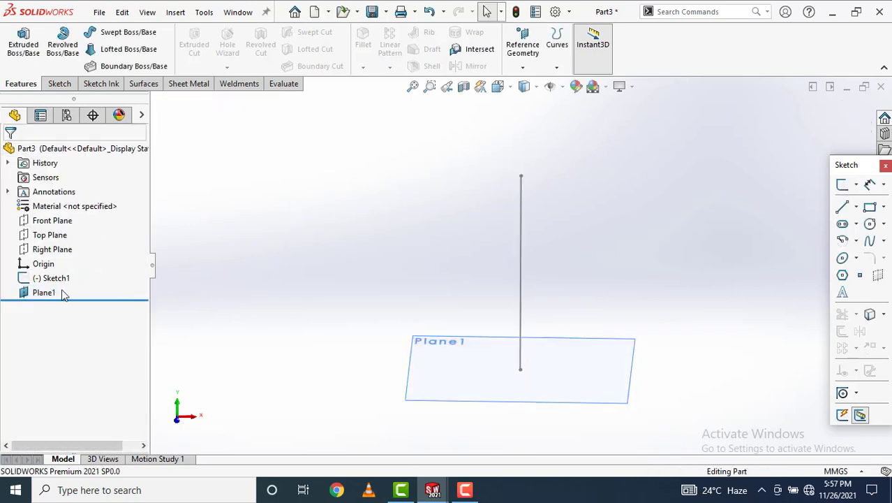
Step: Sketch a circle of about 12.5 mm radius on Plane1, centred on the vertical line's lower endpoint, and finish the sketch
click(42, 293)
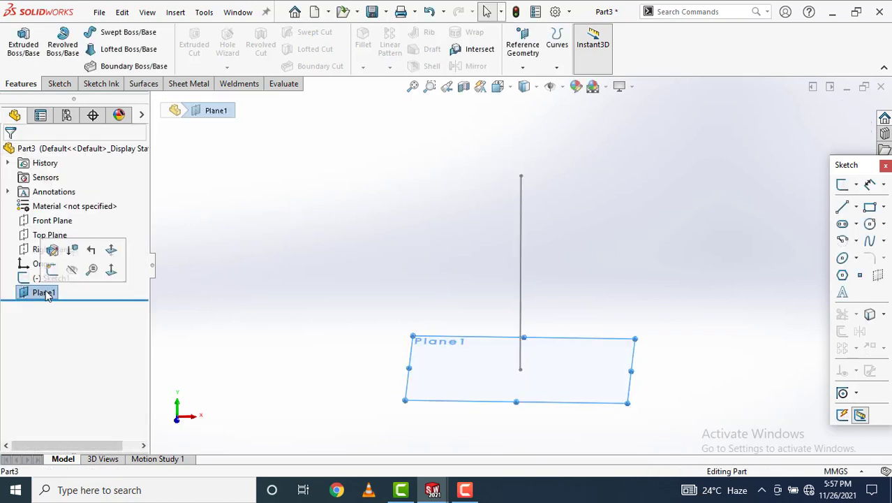
click(114, 272)
click(60, 83)
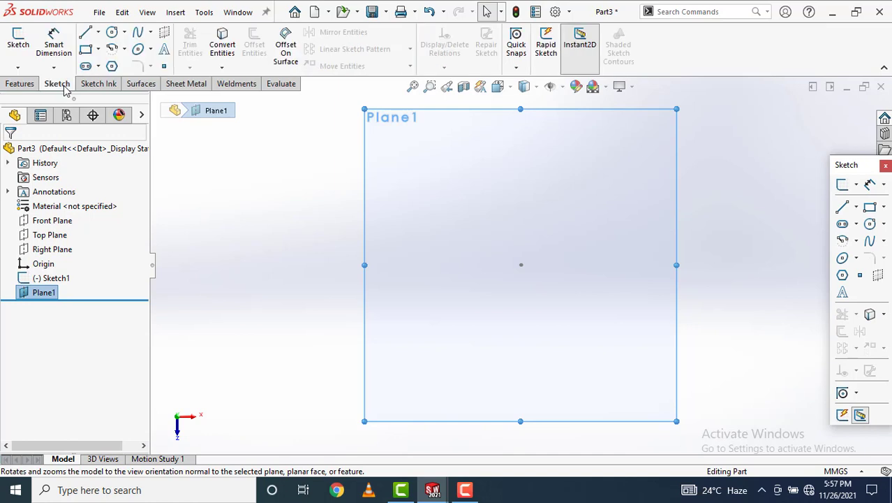
click(112, 32)
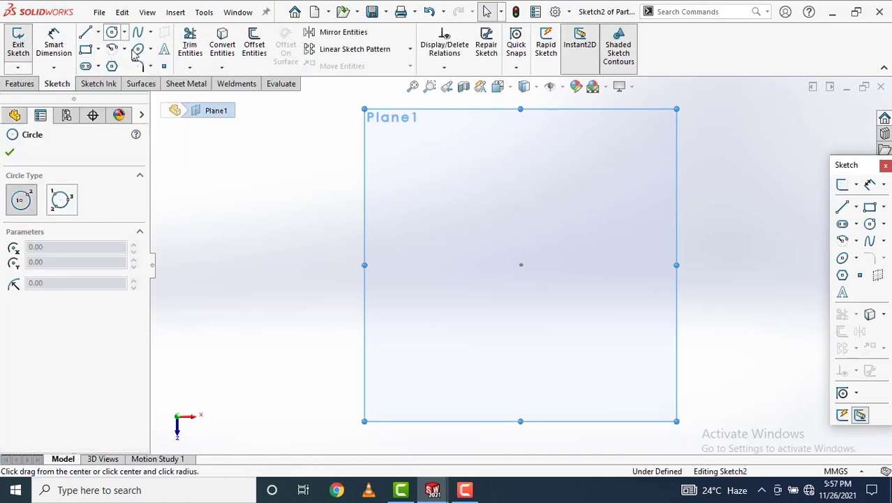
click(521, 266)
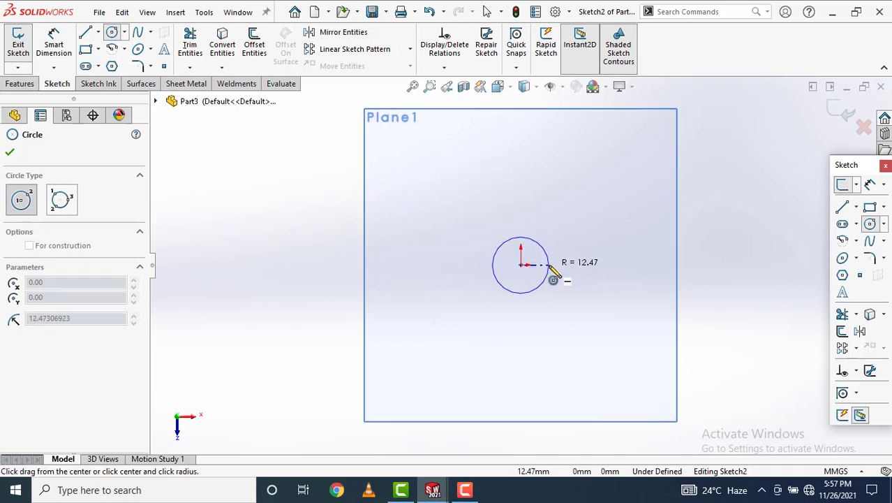
click(553, 277)
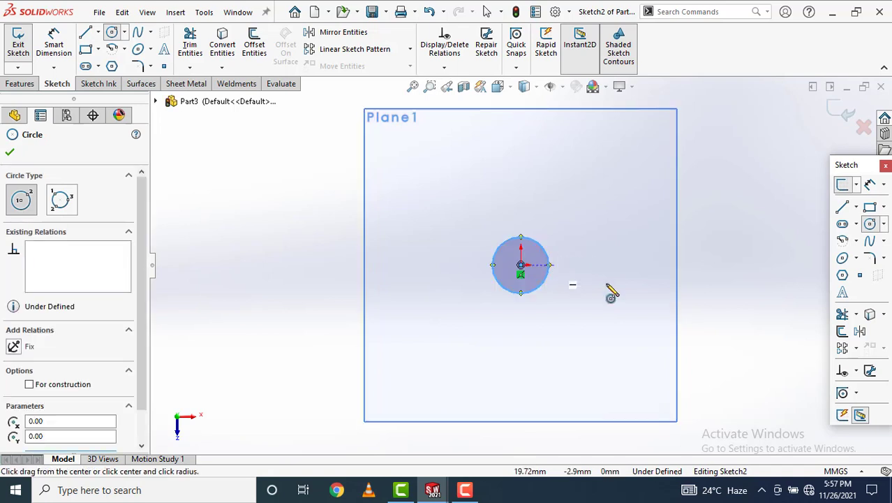
click(11, 152)
middle_drag(368, 285, 399, 153)
scroll(500, 267, up, 2)
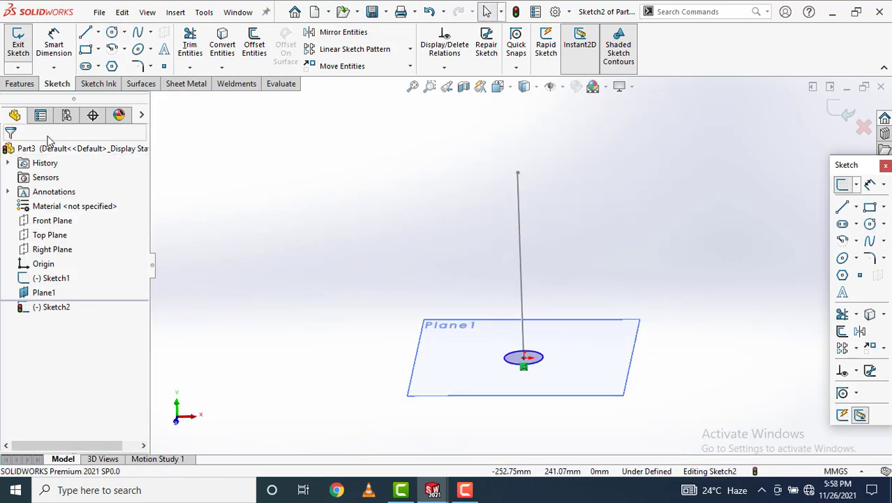
click(19, 46)
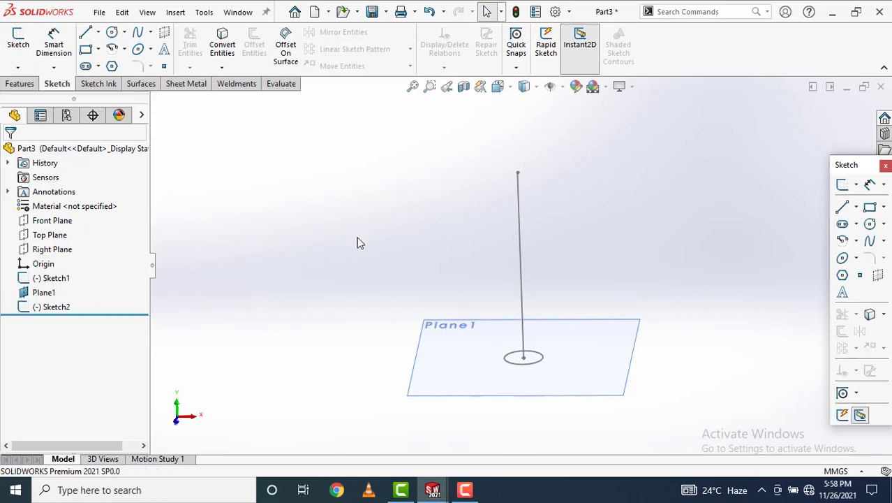
Step: On the Front Plane, sketch a four-point S-shaped spline from the circle's edge to about X 40 mm, Y 59 mm, and finish the sketch
middle_drag(411, 248, 419, 211)
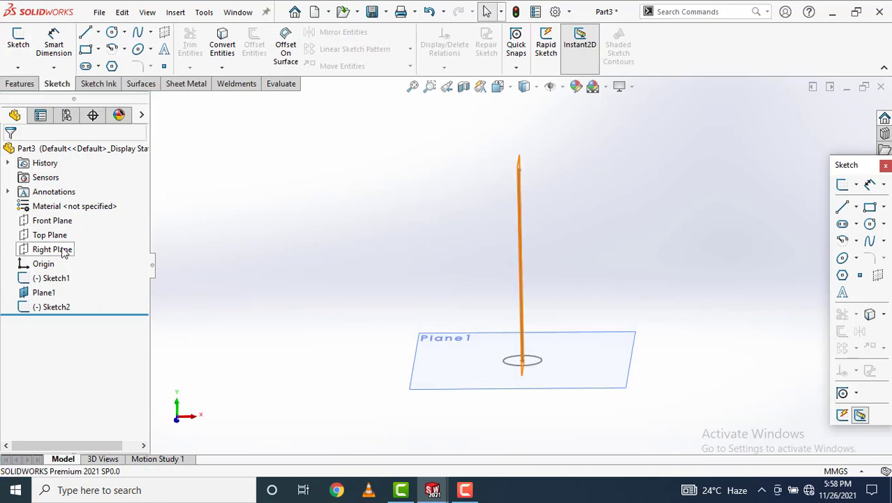
click(65, 222)
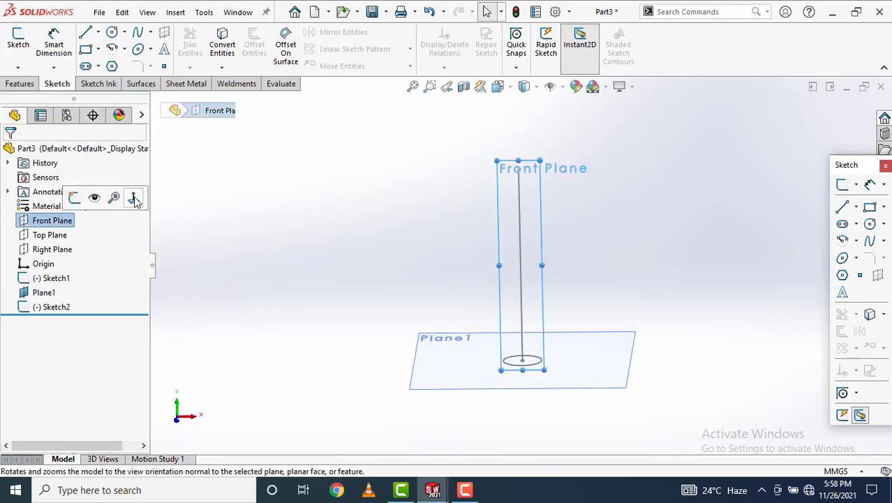
click(133, 198)
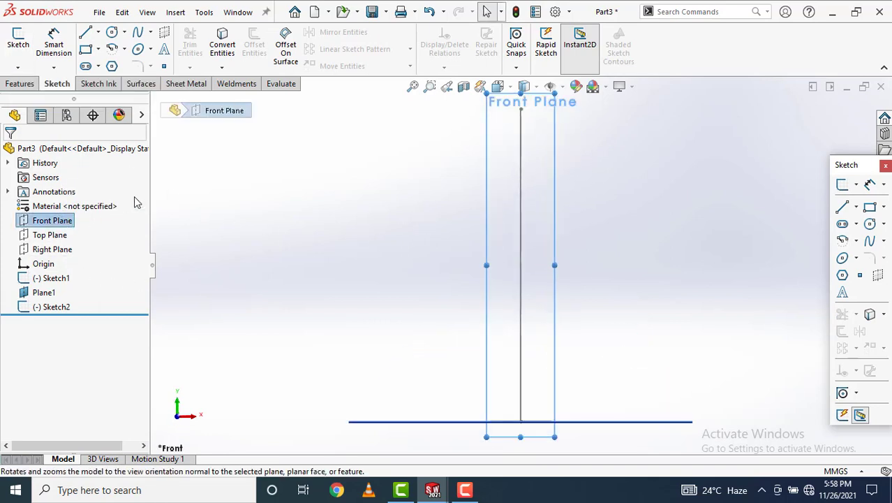
click(138, 32)
middle_drag(385, 234, 366, 238)
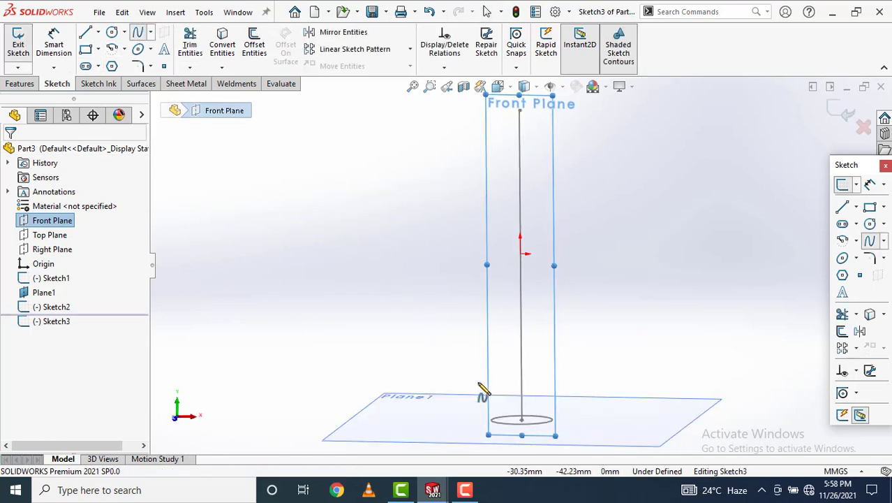
click(553, 419)
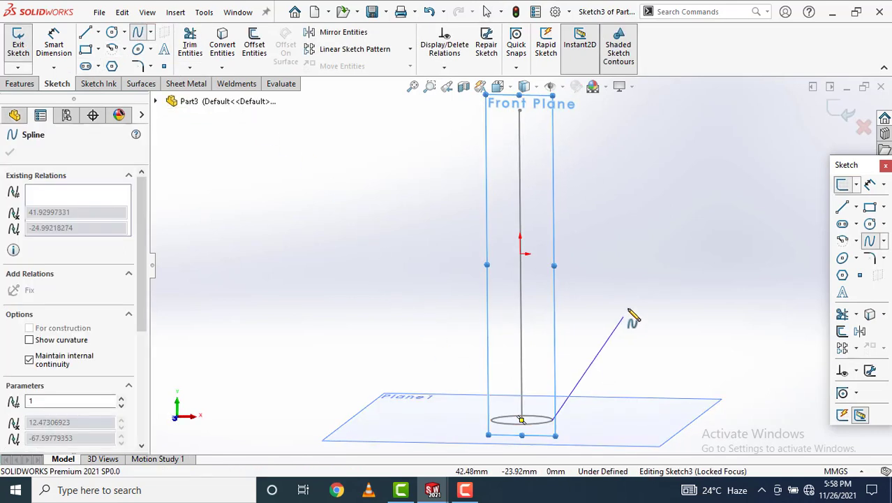
click(643, 282)
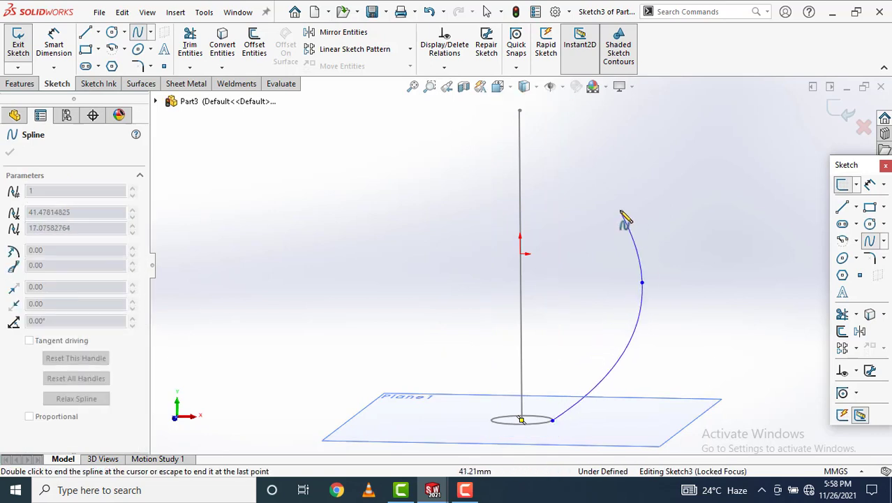
click(587, 171)
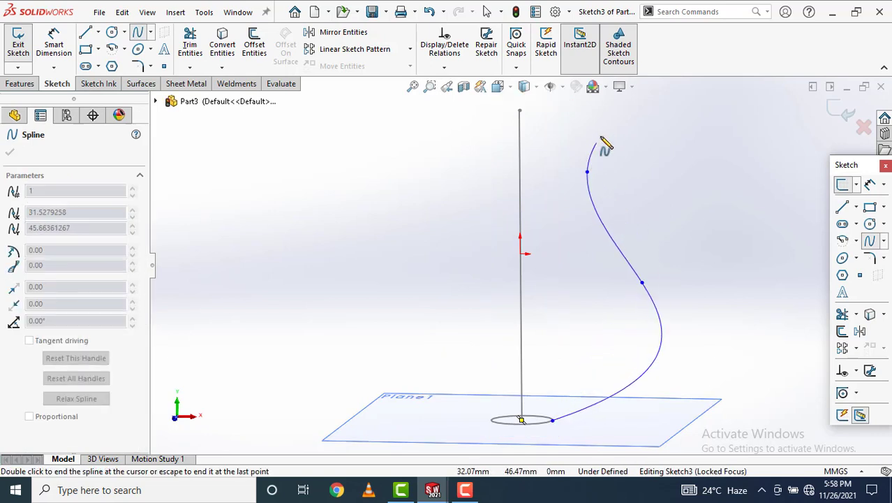
right_click(618, 110)
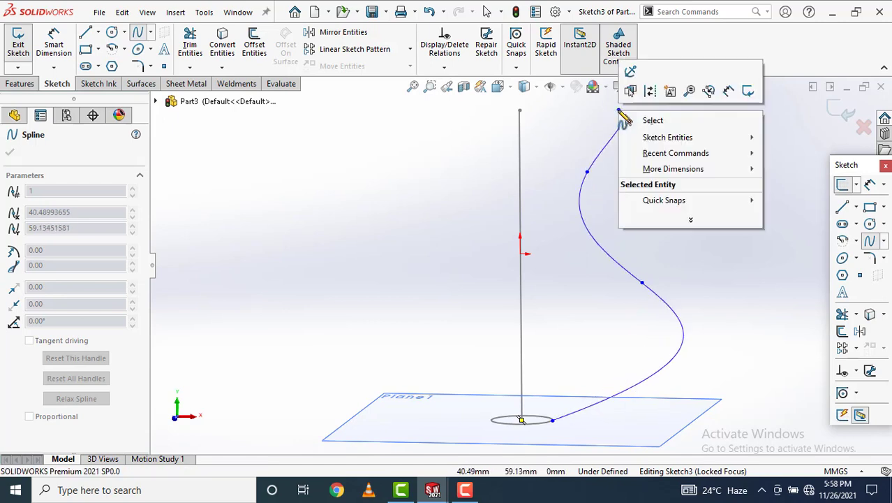
click(654, 121)
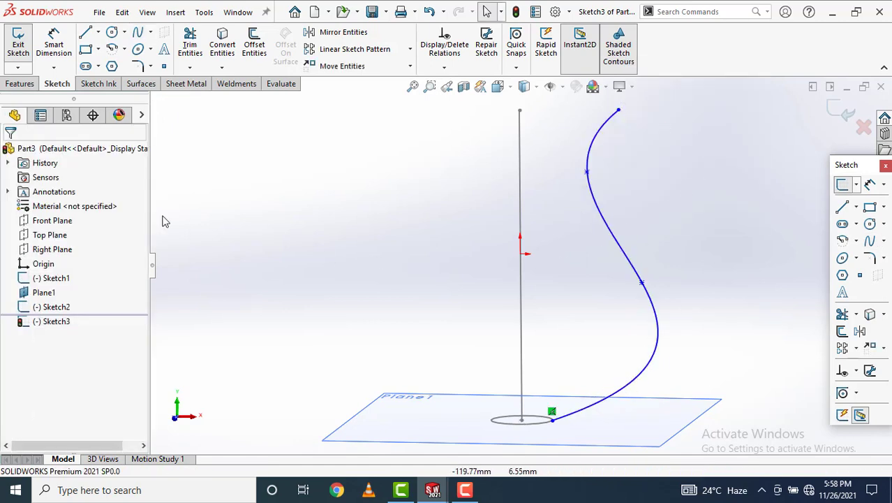
click(18, 46)
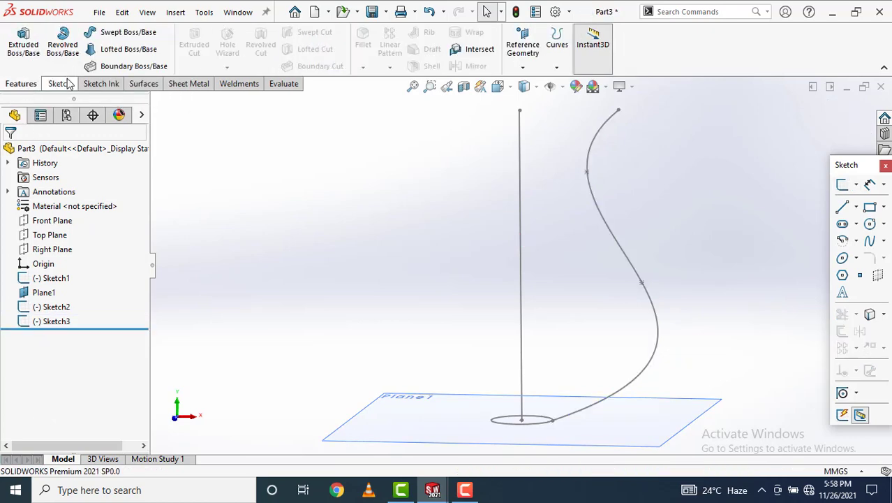
Step: Sweep the circle sketch along the vertical line, using the spline sketch as guide curve
click(128, 32)
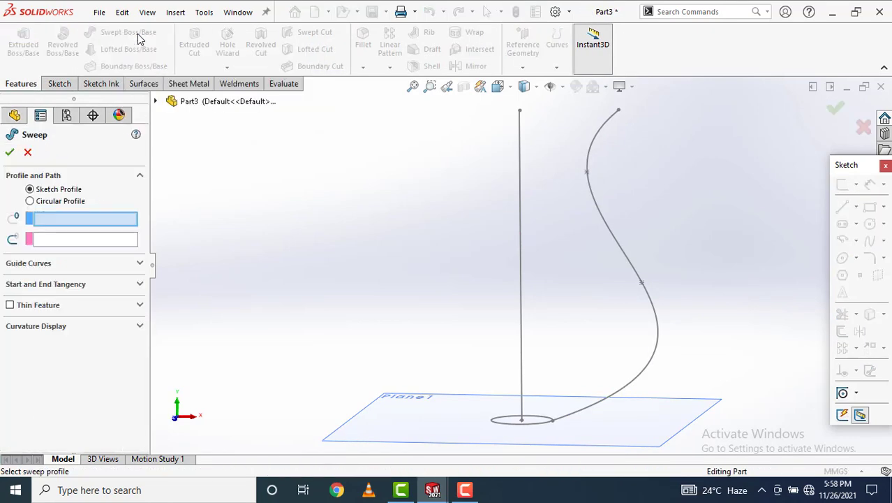
click(50, 222)
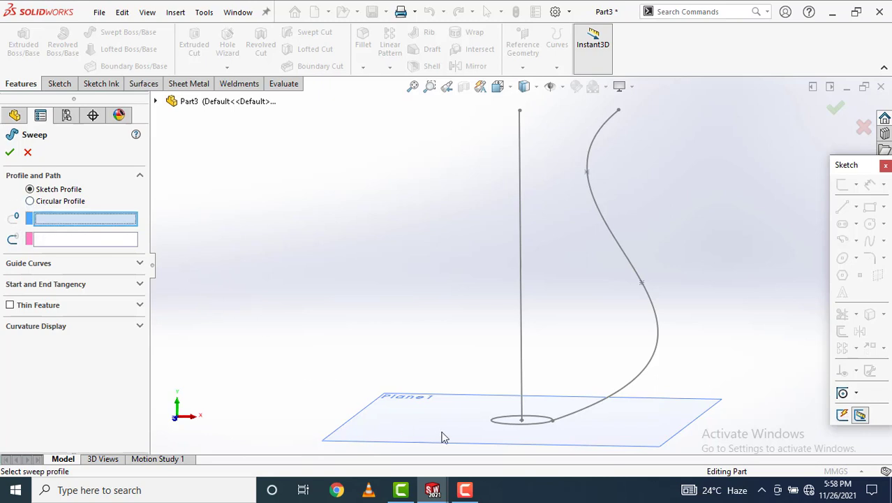
click(523, 423)
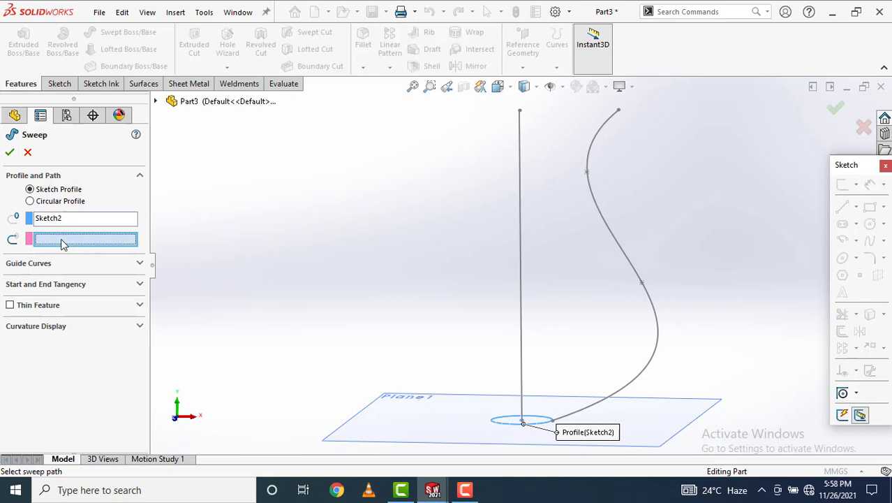
click(521, 275)
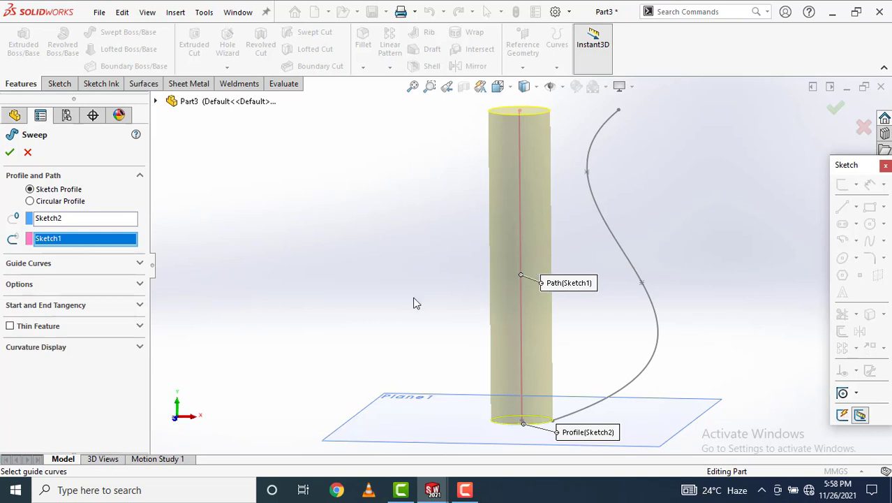
click(139, 264)
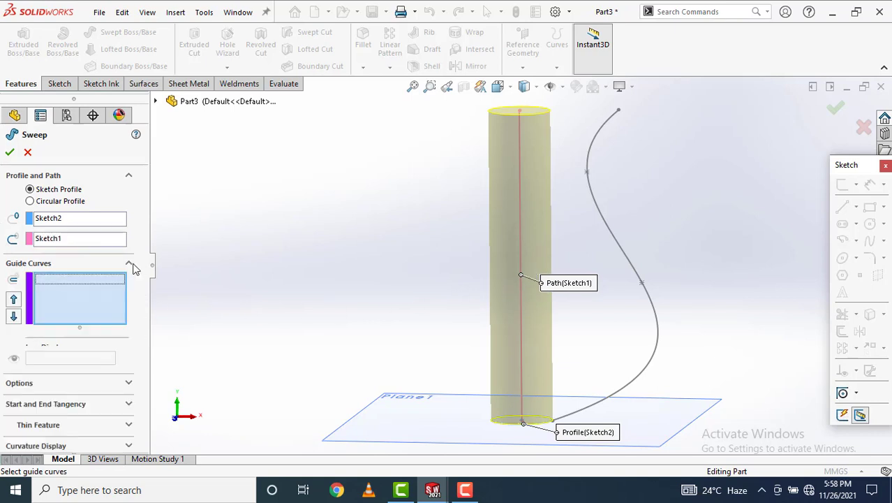
click(659, 312)
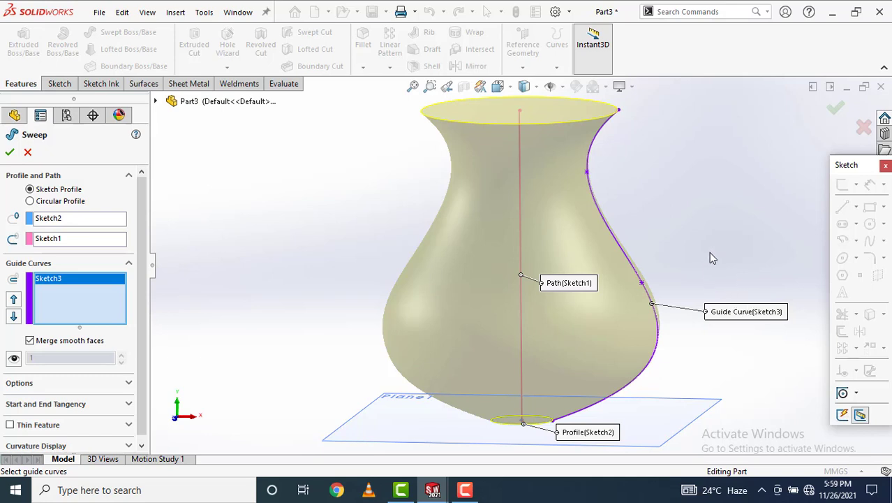
key(z)
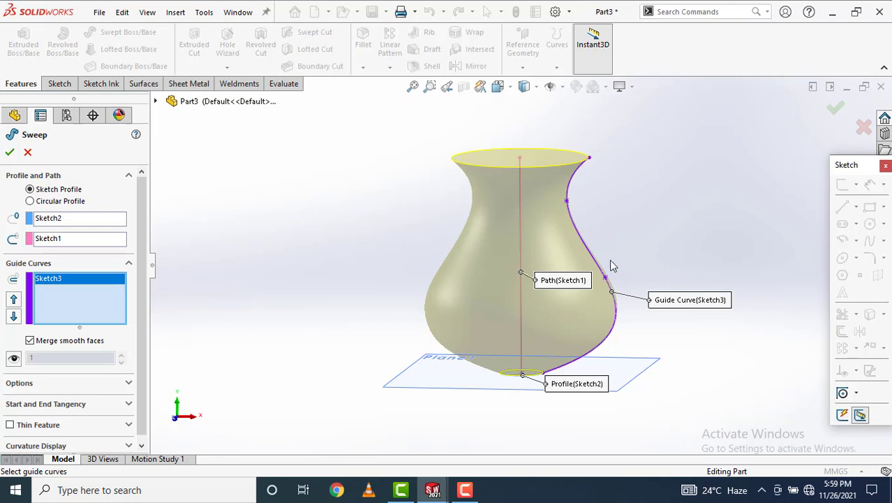
middle_drag(578, 397, 552, 384)
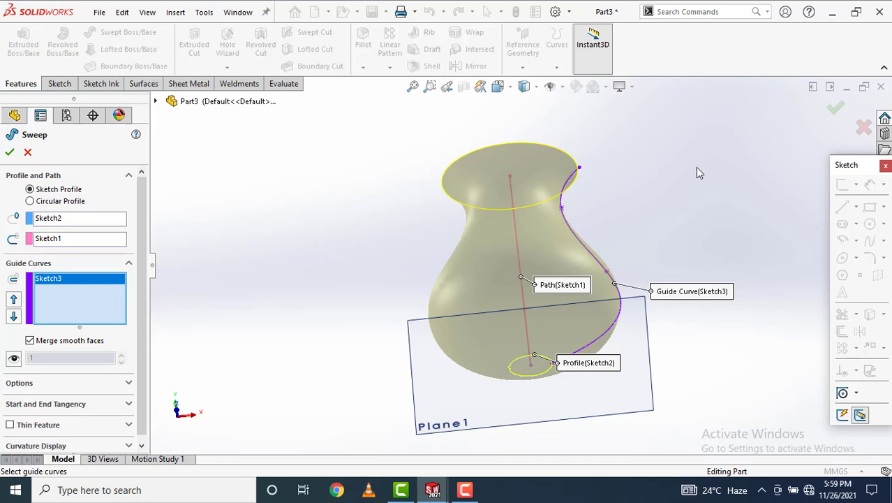
middle_drag(697, 174, 583, 397)
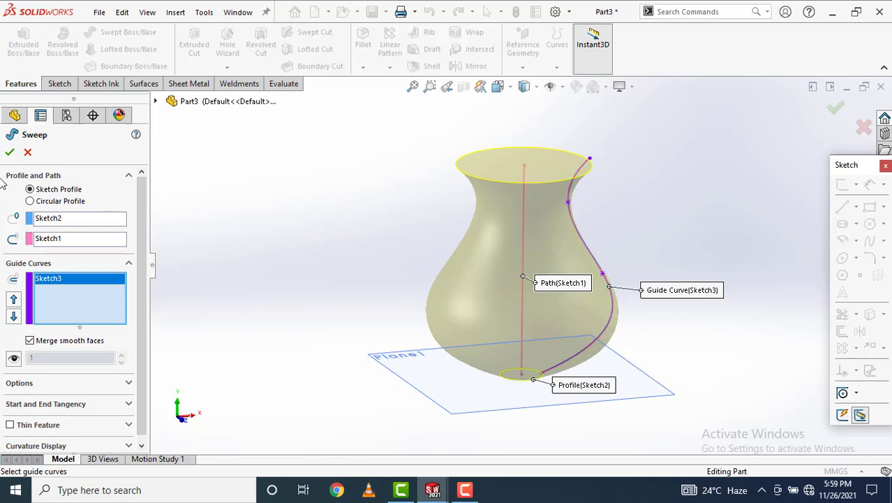
click(11, 152)
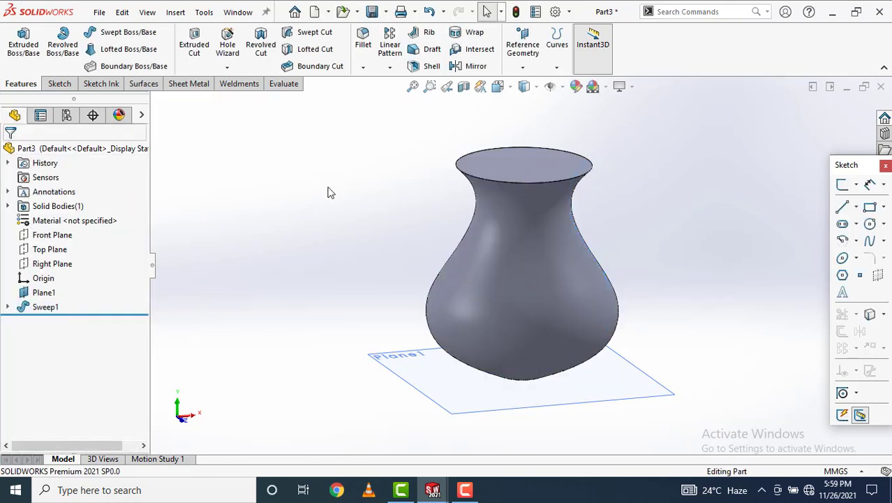
Step: Delete the vase-shaped sweep feature while keeping its path, profile and guide curve sketches
mouse_move(351, 208)
middle_down()
mouse_move(350, 257)
mouse_move(348, 175)
mouse_move(310, 146)
mouse_move(341, 147)
mouse_move(335, 173)
mouse_move(351, 181)
mouse_move(342, 195)
middle_up()
middle_drag(329, 231, 244, 269)
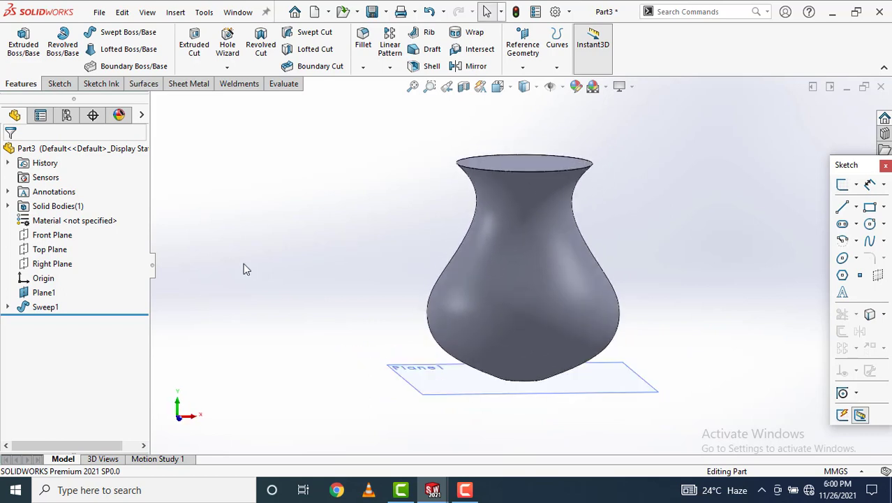
right_click(45, 308)
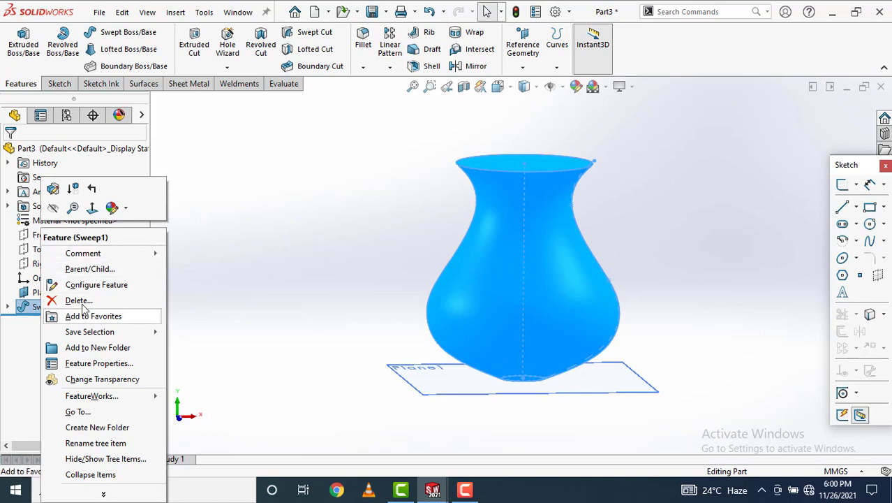
click(83, 302)
click(370, 185)
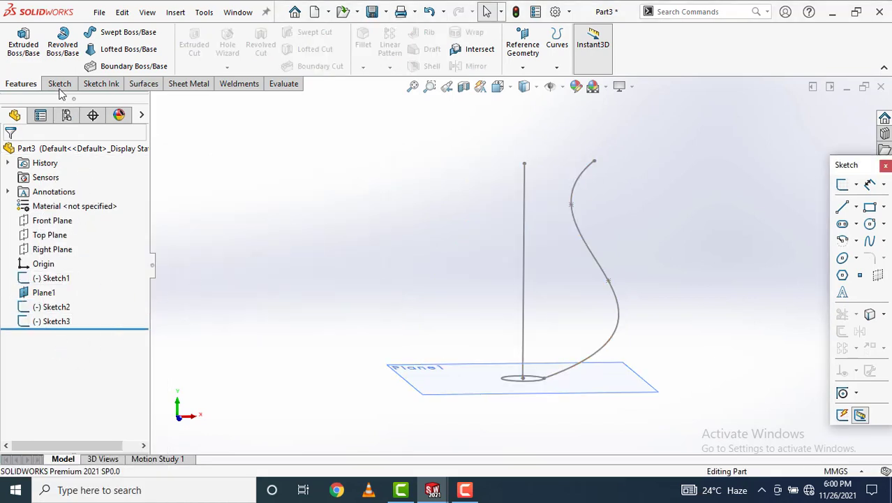
Step: Start a sweep with the circle sketch as profile, the vertical line as path and the spline sketch as guide curve
click(130, 33)
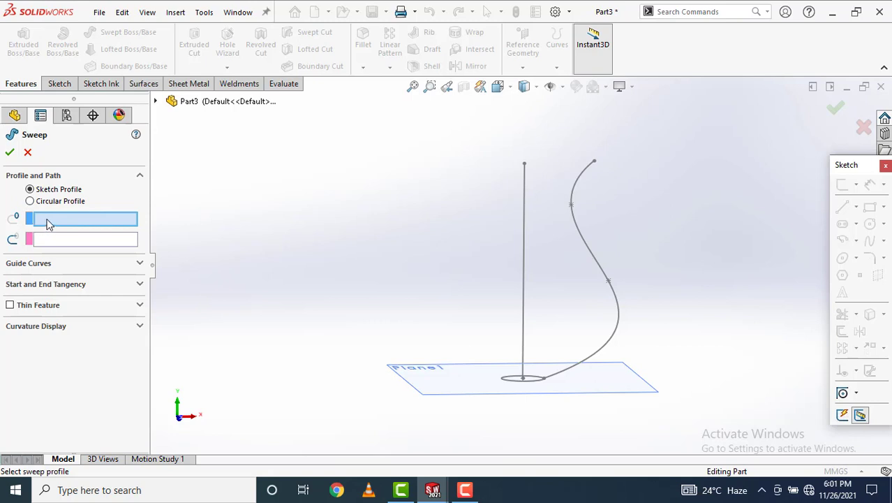
click(527, 393)
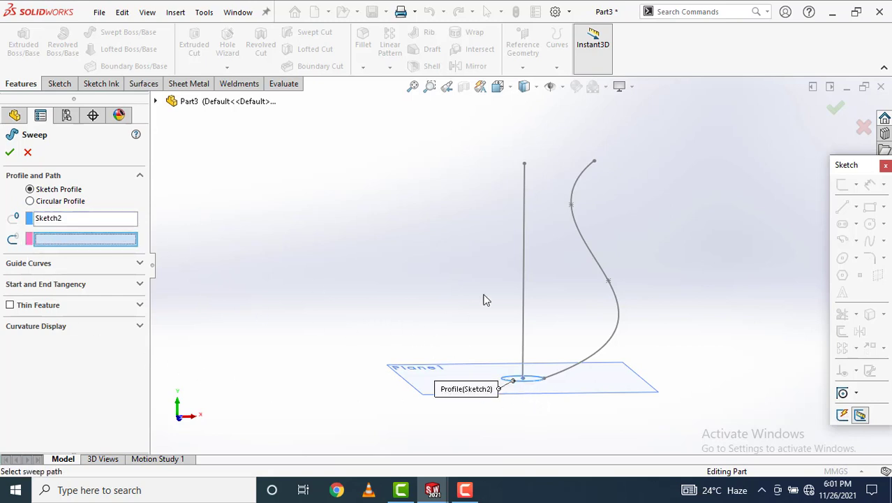
click(525, 276)
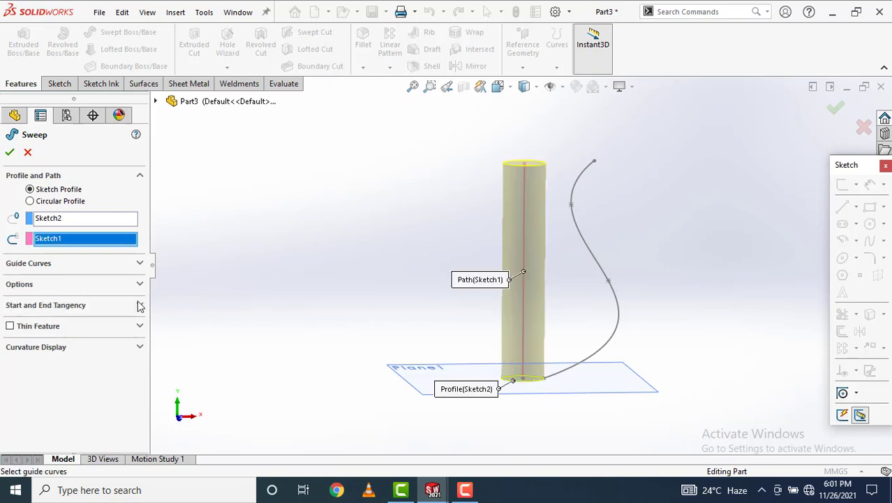
click(137, 264)
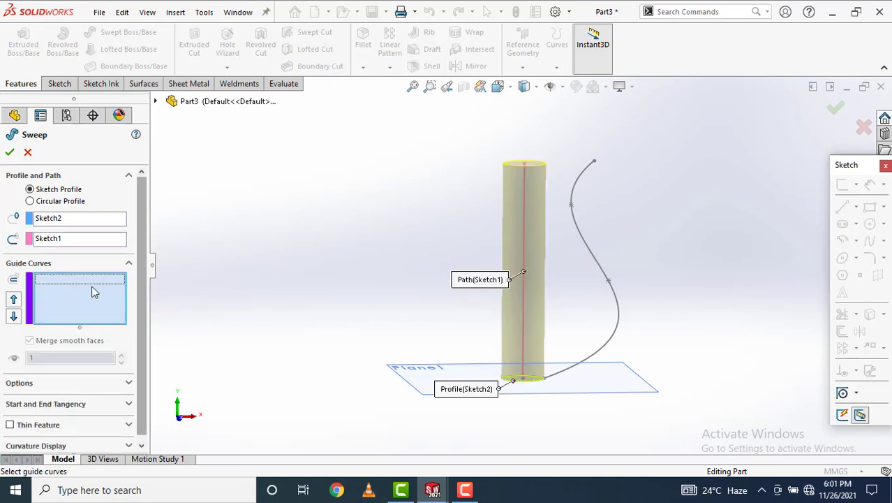
click(618, 314)
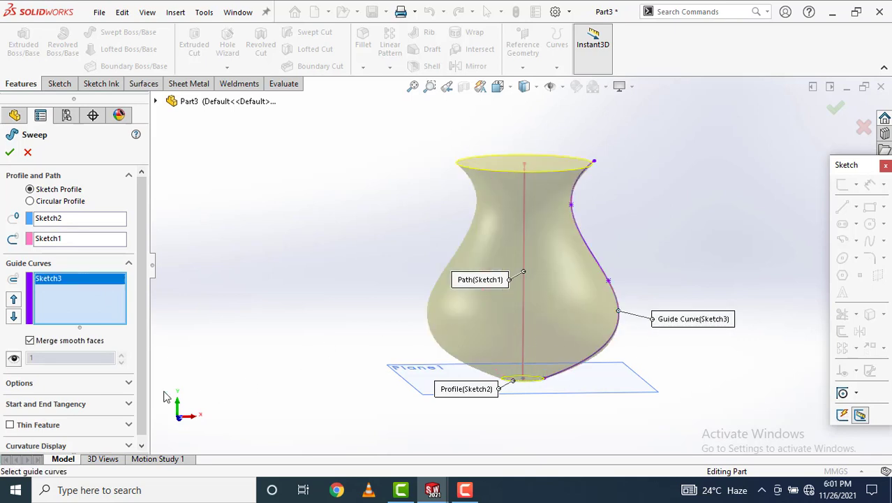
Step: Make the vase sweep a thin feature with a wall thickness of 2 mm
scroll(129, 381, down, 1)
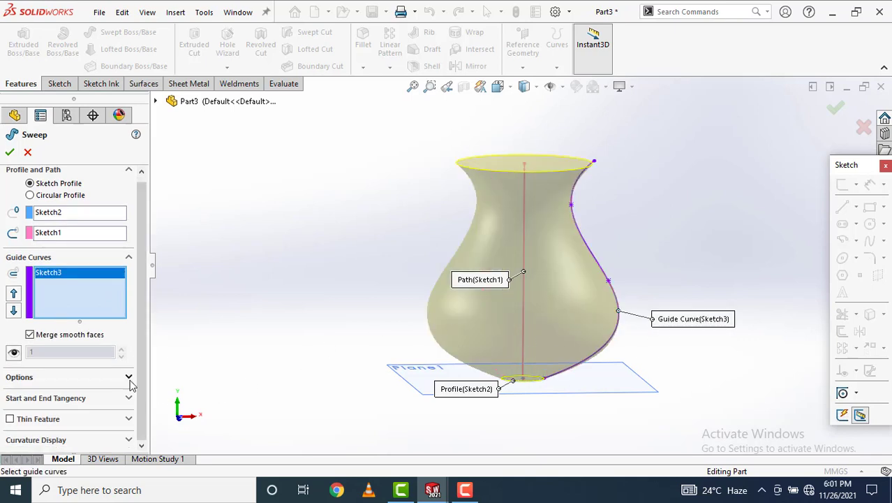
click(10, 419)
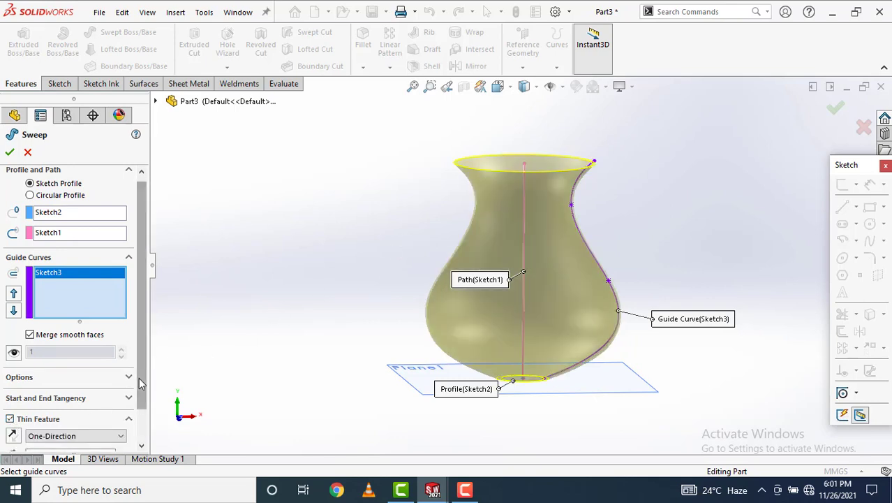
scroll(140, 314, down, 2)
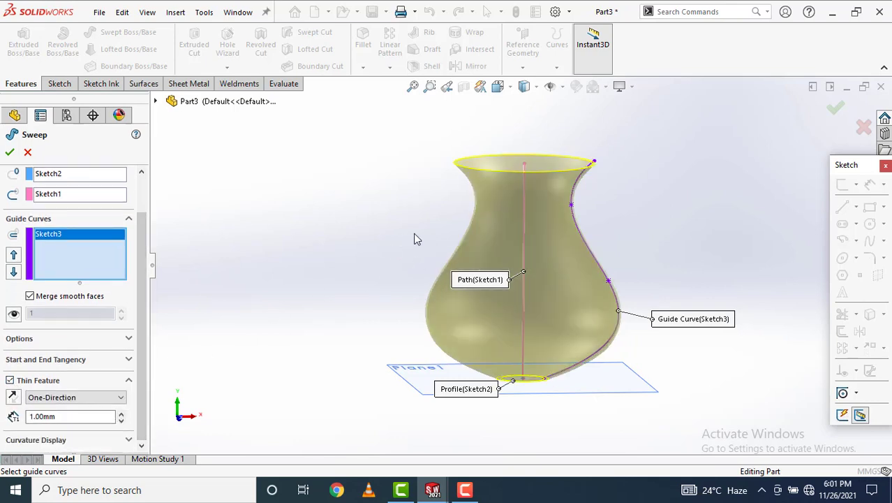
middle_drag(416, 238, 413, 289)
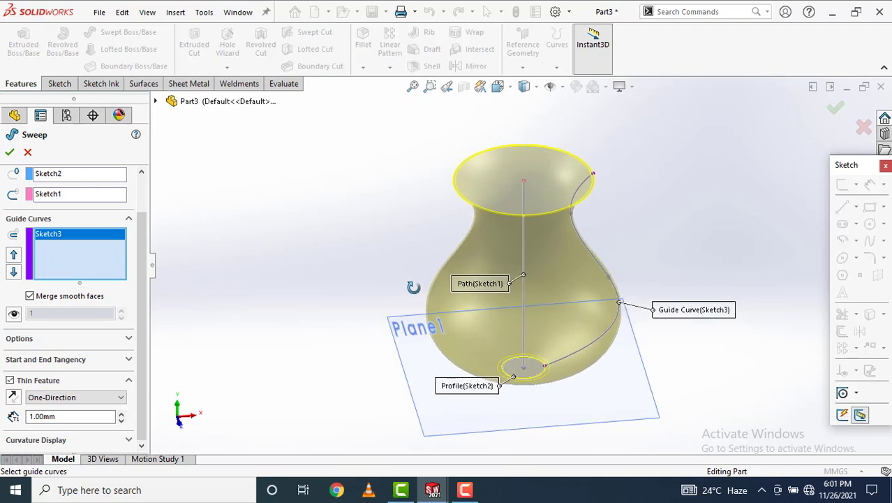
scroll(519, 335, down, 5)
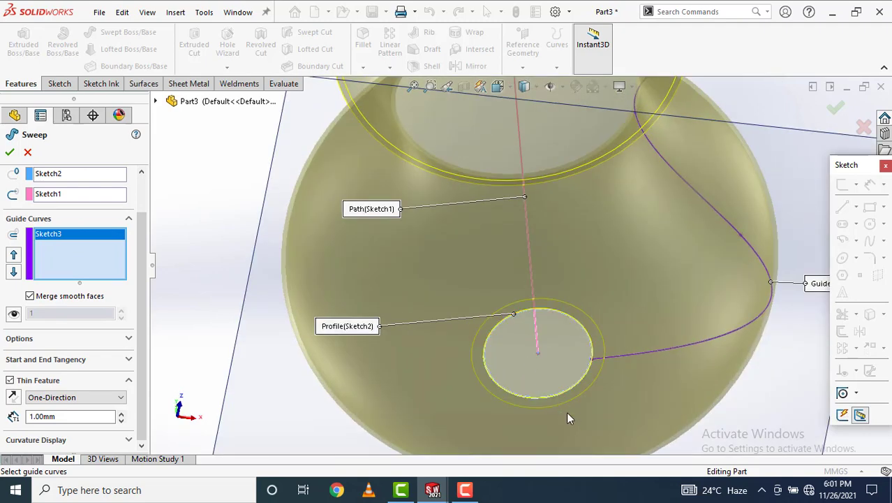
scroll(564, 414, up, 3)
scroll(375, 341, down, 5)
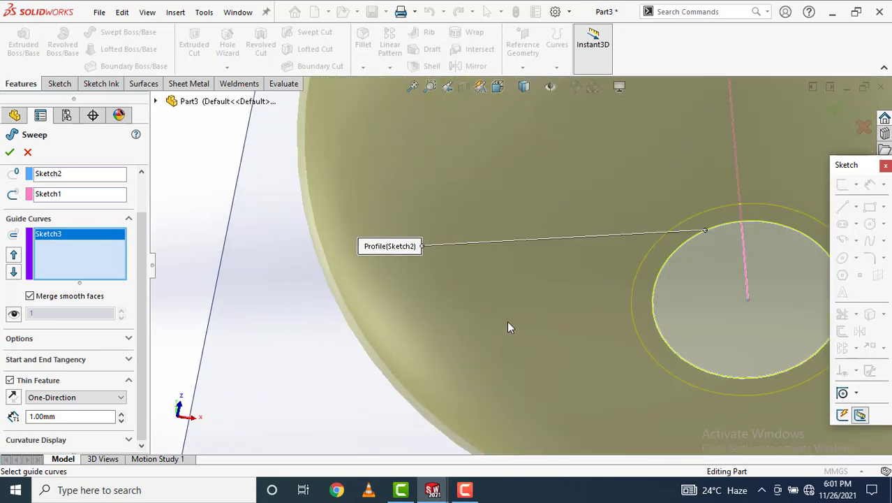
click(52, 416)
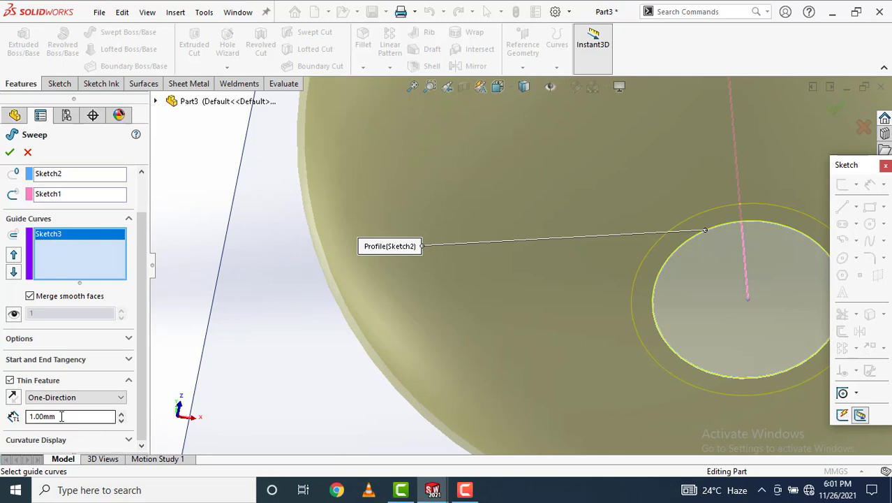
double_click(52, 417)
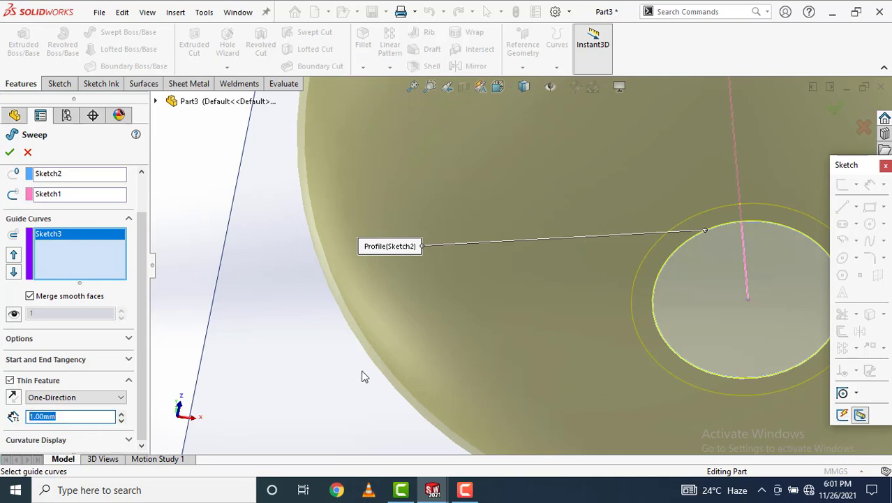
text(2)
key(Return)
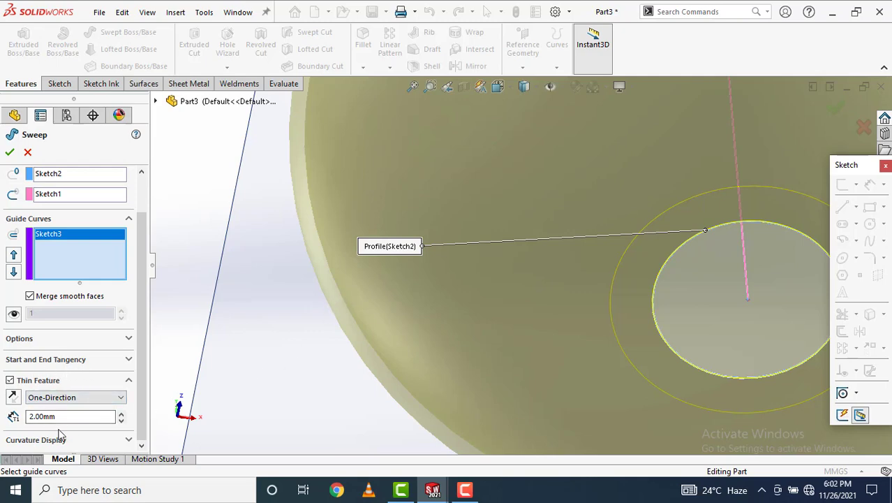
Step: Try the Two-Direction thin feature type and inspect the wall around the base circle
click(121, 399)
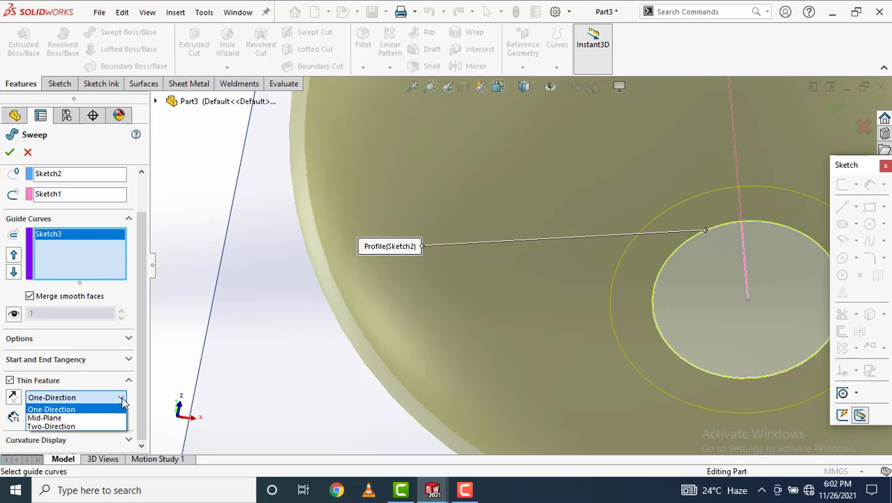
click(84, 426)
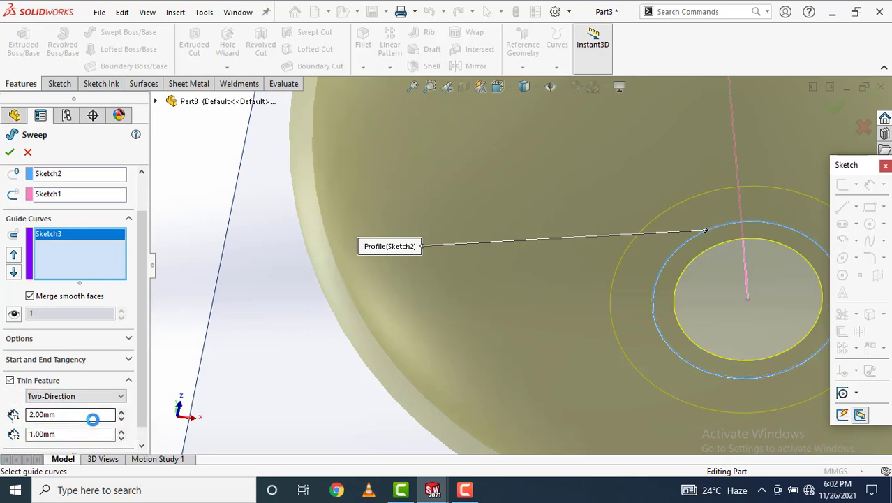
scroll(668, 240, up, 2)
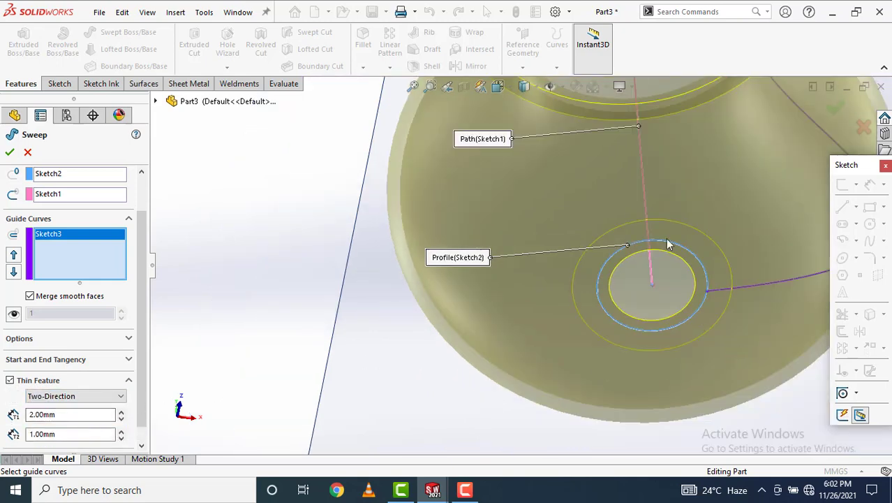
scroll(619, 271, down, 1)
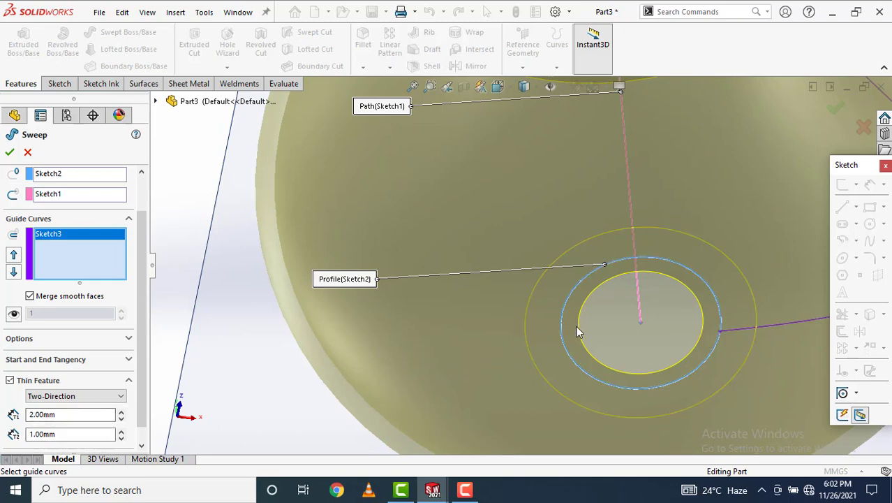
Step: Try the Mid-Plane thin feature type on the vase wall, and return the type to One-Direction
click(119, 397)
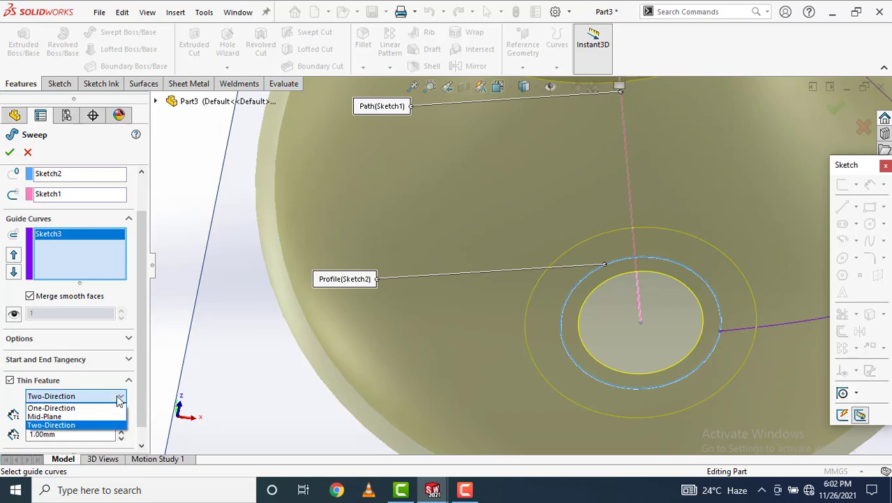
click(65, 414)
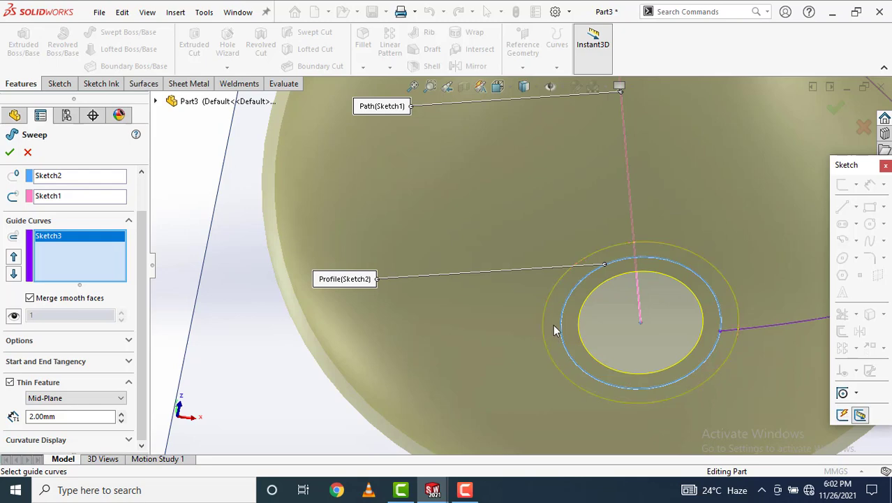
click(119, 397)
click(59, 413)
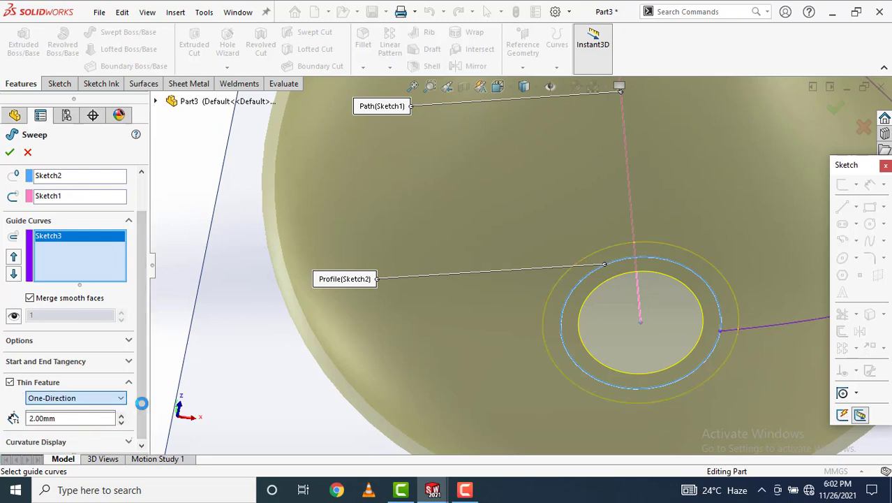
Step: Bring up the sweep's start and end tangency settings with the whole vase in view
scroll(537, 300, up, 8)
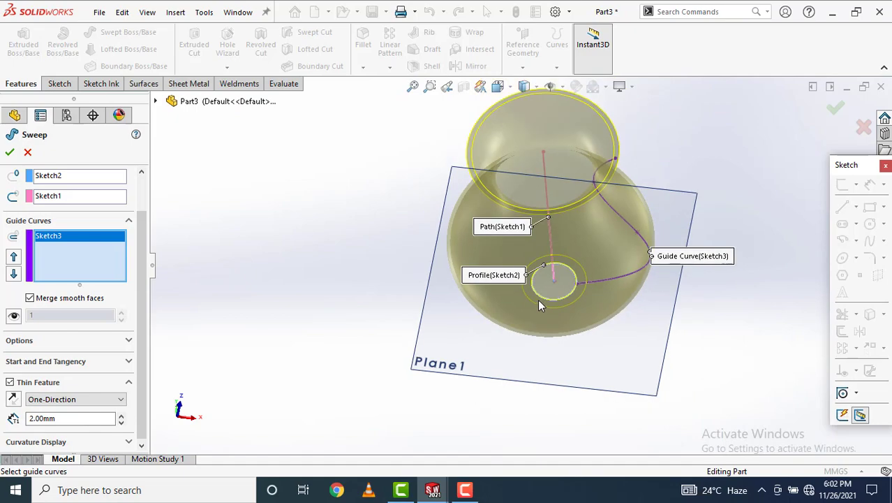
middle_drag(539, 302, 555, 414)
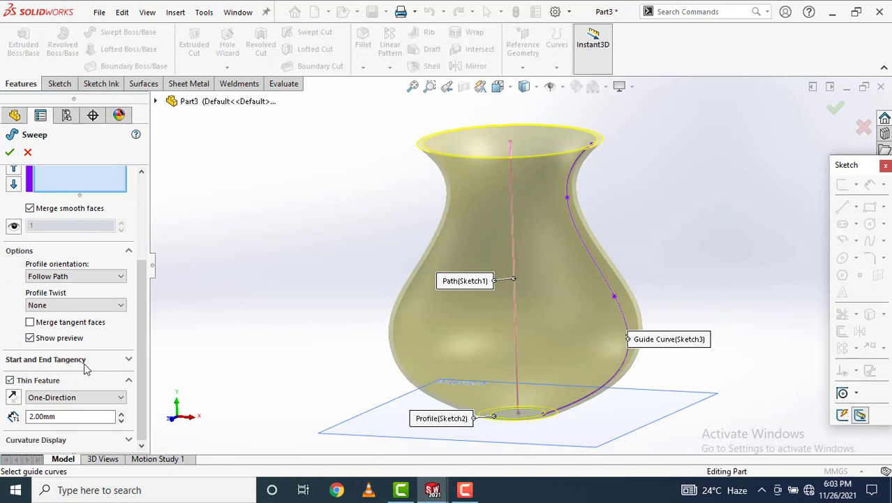
click(129, 360)
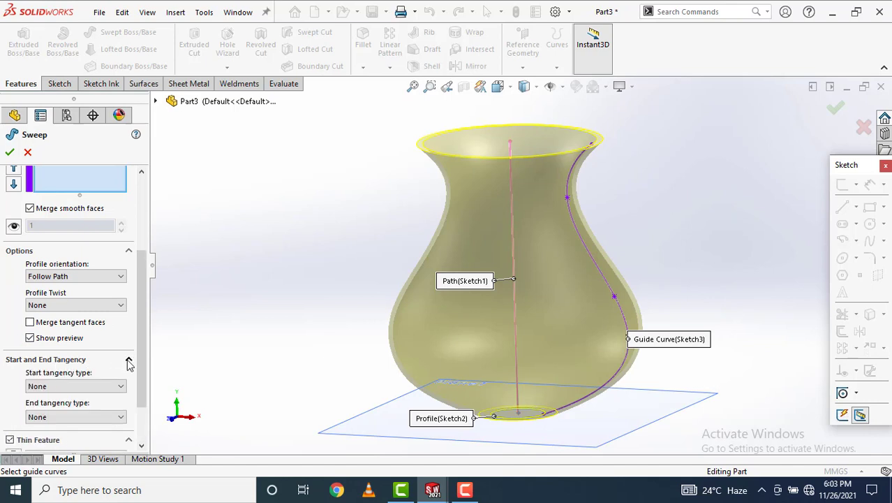
drag(138, 336, 145, 385)
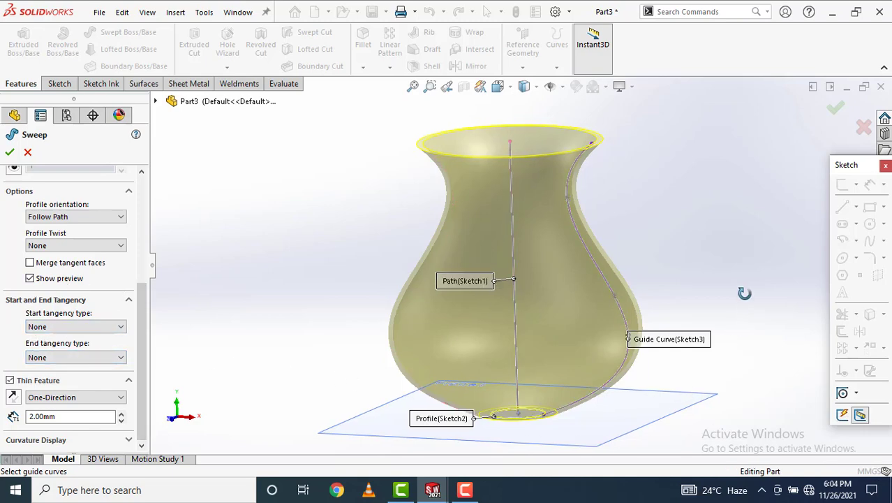
Step: Try Path Tangent as the start tangency type, inspect its effect at the vase's base, and restore None
mouse_move(743, 293)
middle_down()
mouse_move(763, 193)
mouse_move(621, 379)
middle_up()
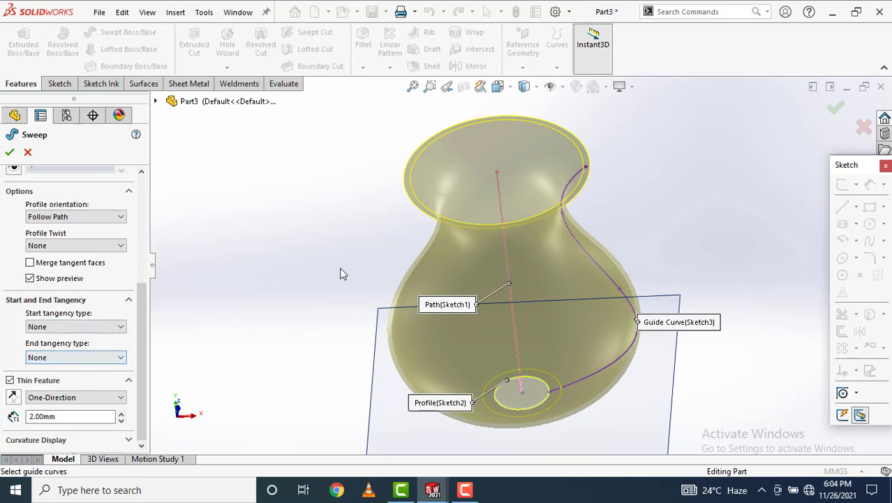
mouse_move(341, 273)
middle_down()
mouse_move(346, 236)
mouse_move(382, 208)
mouse_move(447, 238)
mouse_move(478, 281)
mouse_move(537, 237)
mouse_move(658, 236)
middle_up()
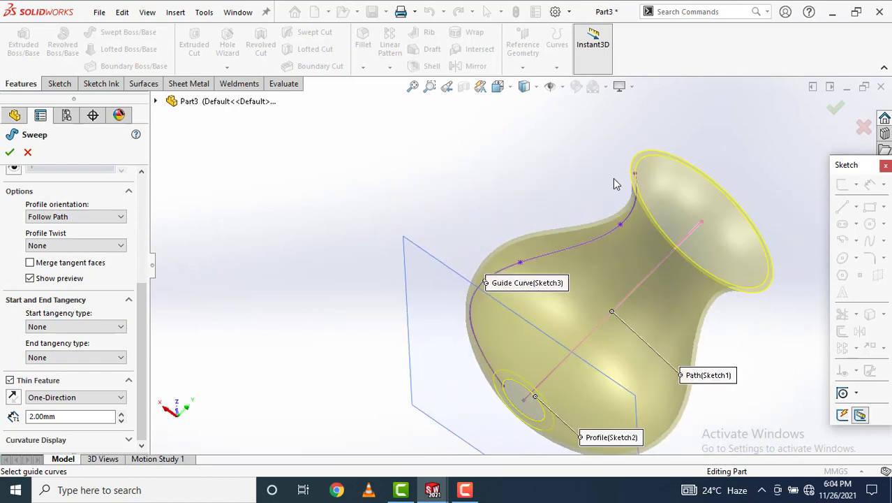
middle_drag(734, 354, 699, 295)
scroll(697, 293, down, 5)
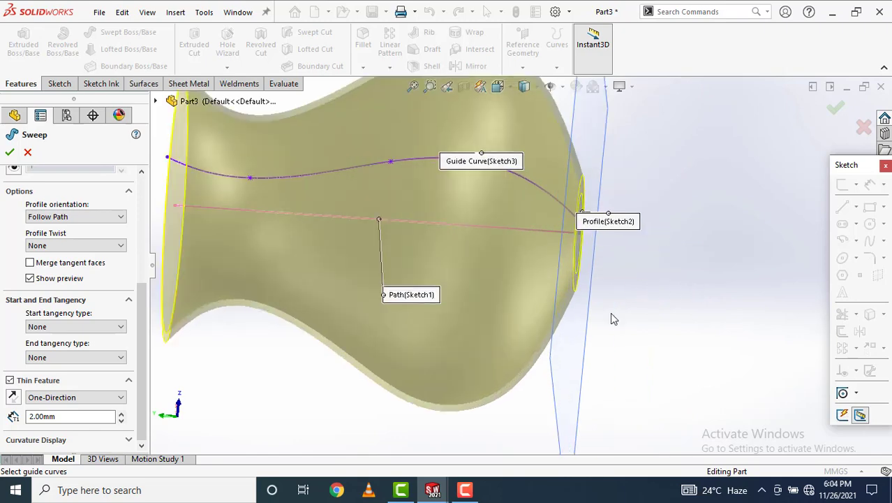
middle_drag(623, 326, 626, 297)
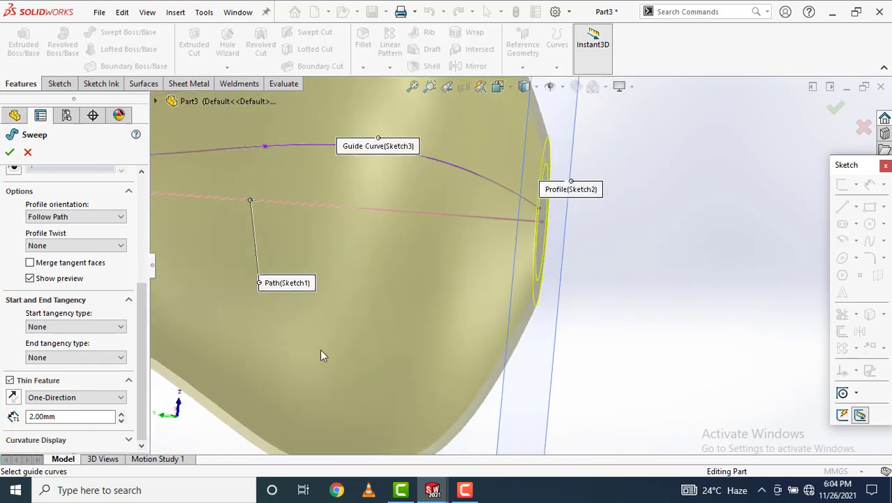
click(120, 327)
click(90, 346)
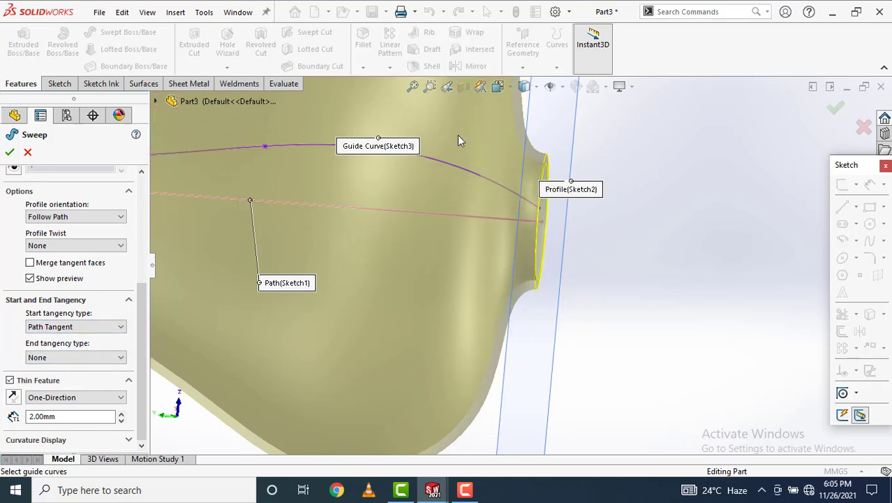
click(121, 327)
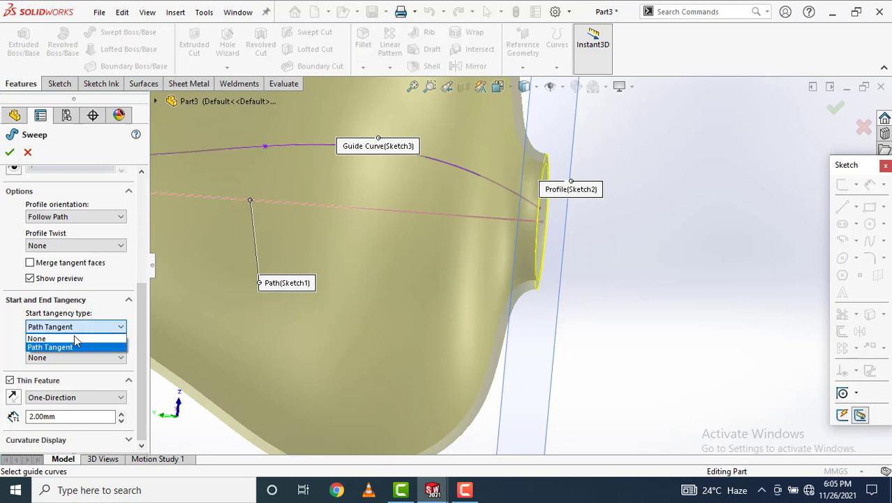
click(76, 335)
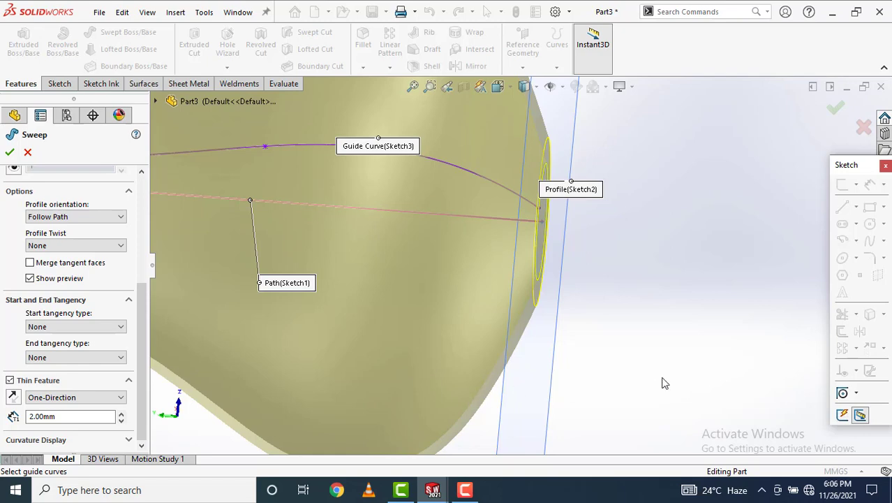
Step: Set the sweep's end tangency type to Path Tangent at the vase's mouth
scroll(622, 342, up, 3)
middle_drag(622, 342, 429, 293)
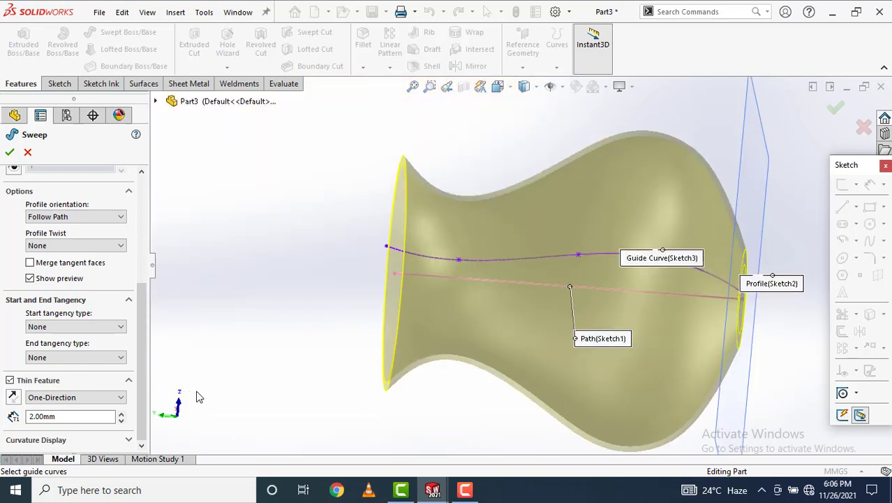
click(119, 358)
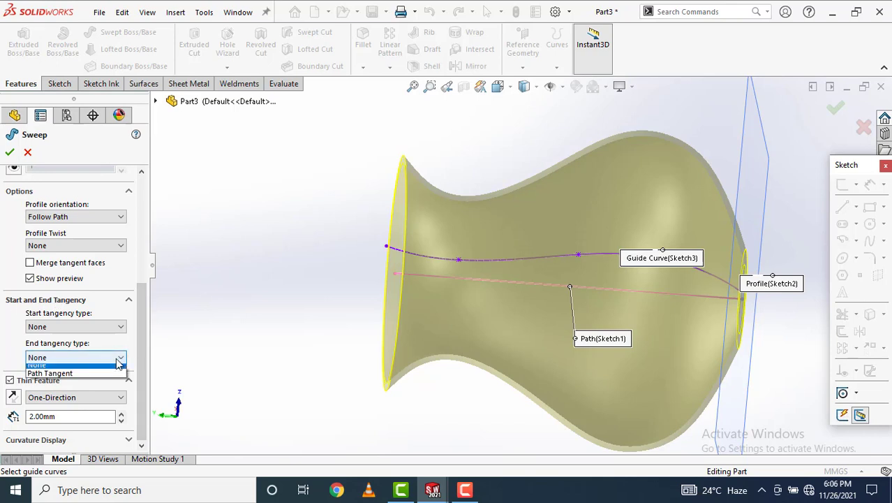
click(94, 377)
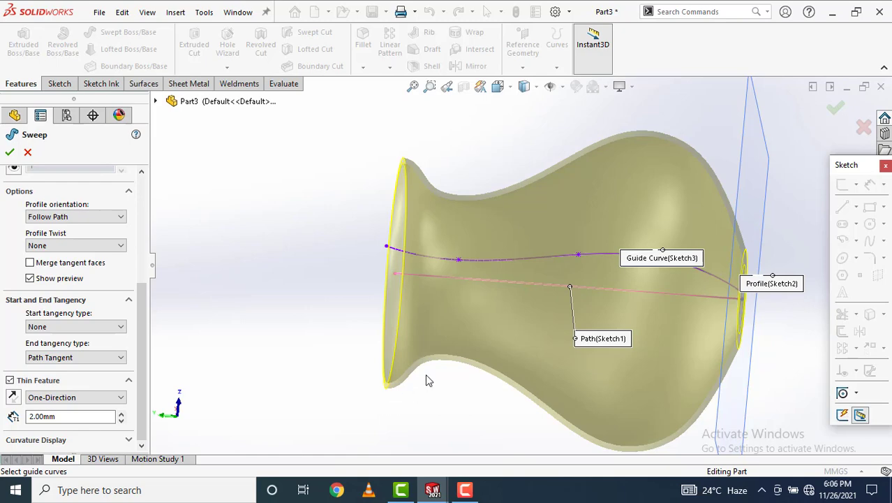
Step: Set the sweep's start tangency type to Path Tangent and complete the thin-walled vase
click(119, 327)
click(81, 346)
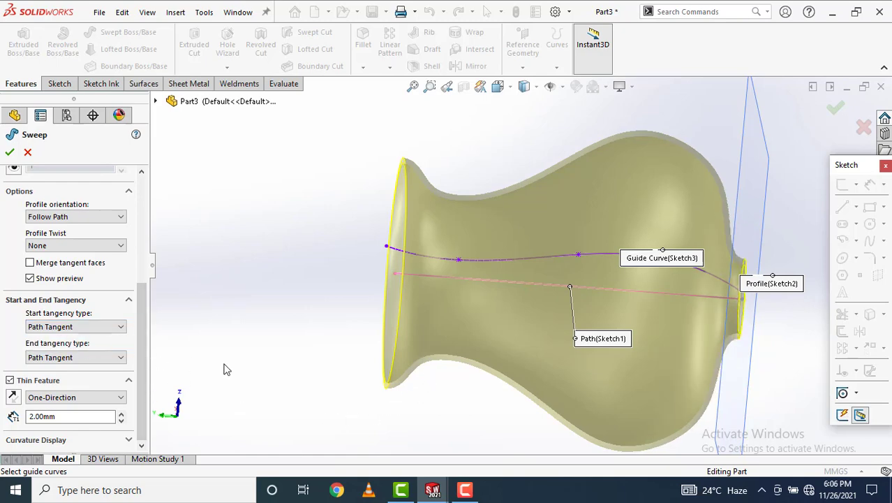
middle_drag(454, 398, 586, 133)
scroll(600, 209, up, 5)
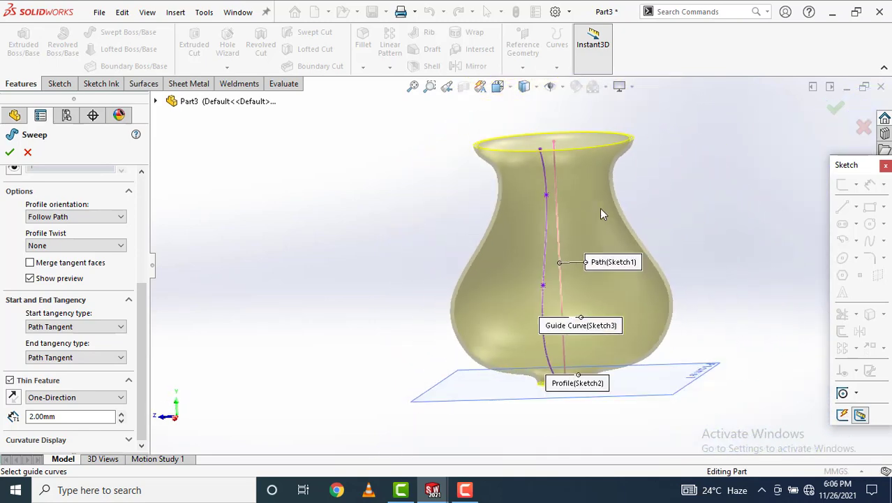
click(10, 155)
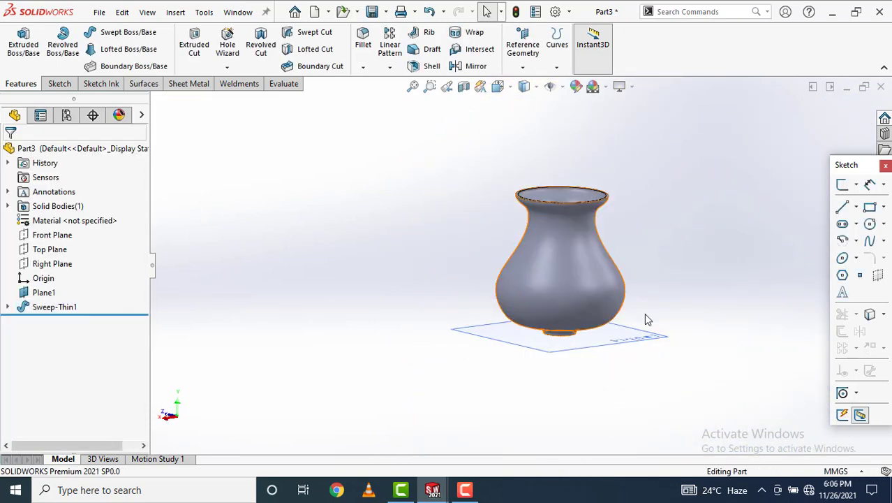
middle_drag(643, 314, 725, 271)
scroll(623, 258, down, 5)
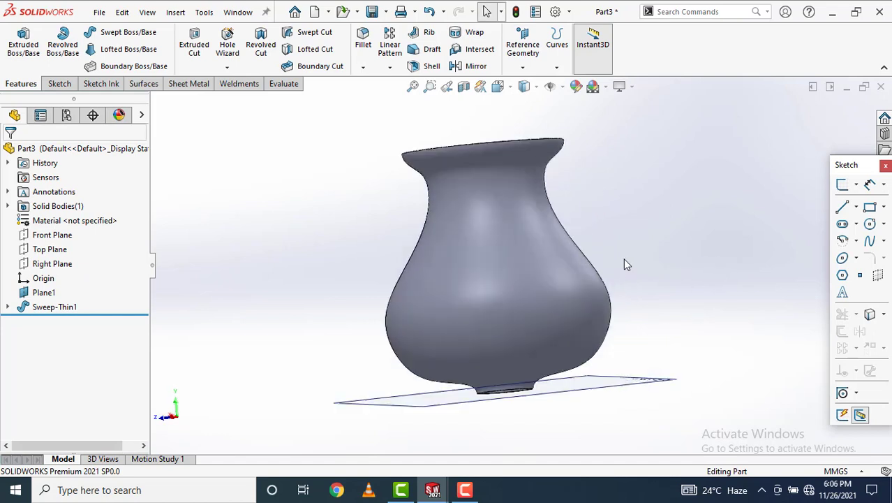
Step: Hide Plane1 beneath the vase
right_click(619, 399)
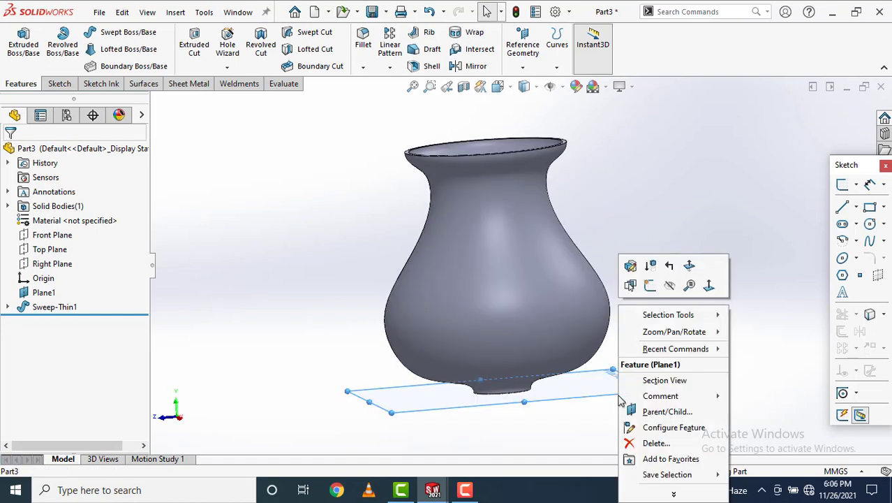
click(669, 286)
middle_drag(691, 255, 662, 309)
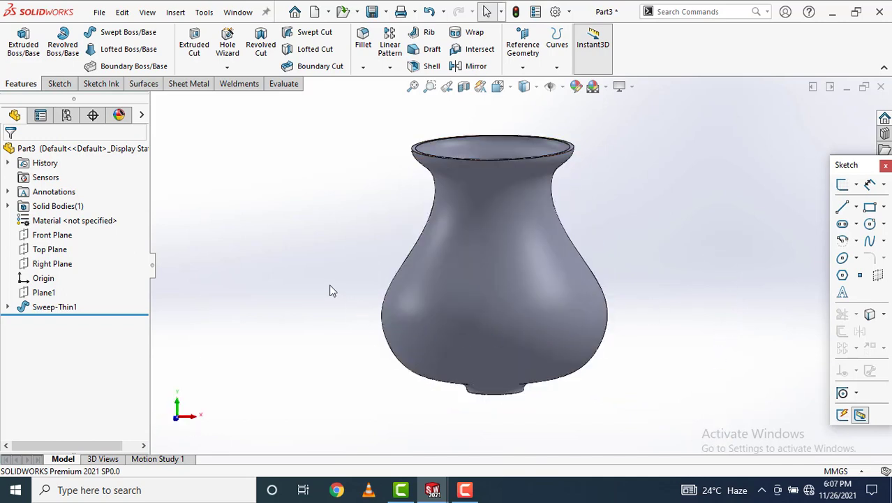
Step: Delete the Sweep-Thin1 feature while keeping its sketches
right_click(53, 307)
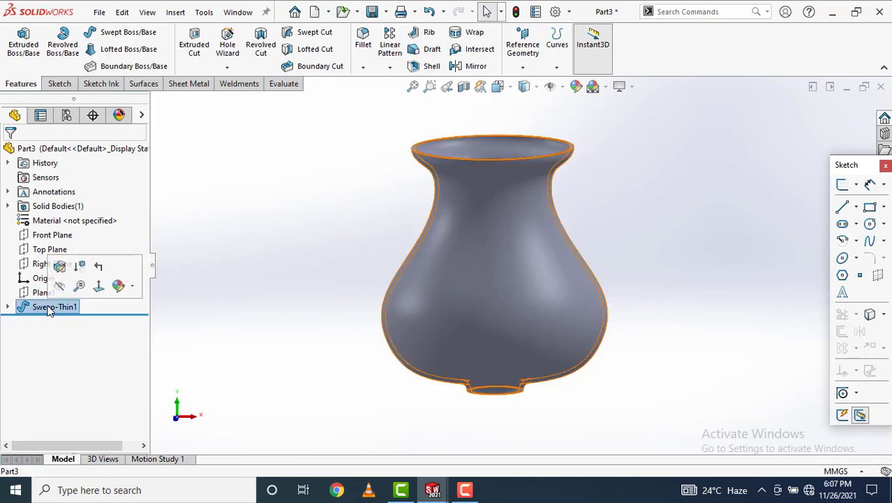
click(84, 300)
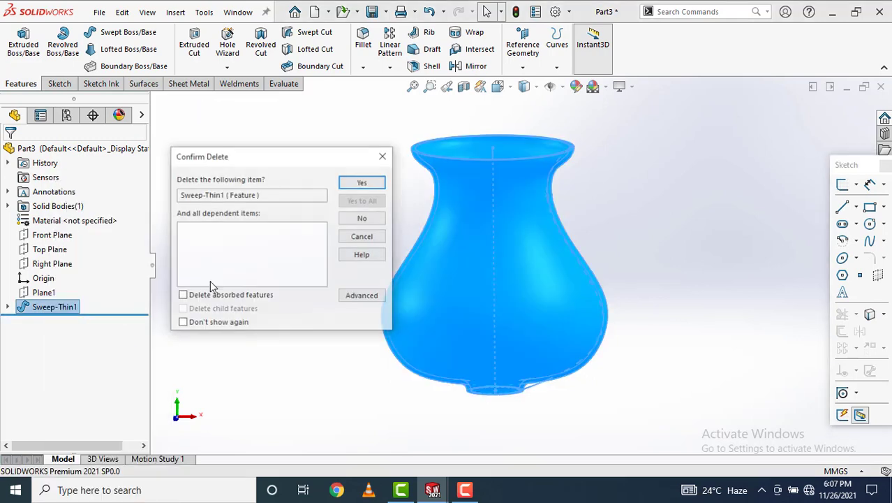
click(362, 182)
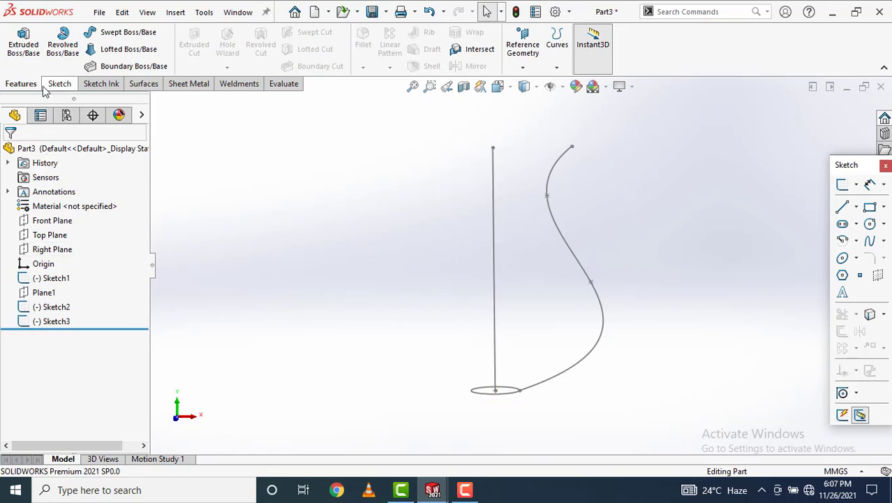
Step: Create a solid Swept Boss/Base with Sketch2 as profile, Sketch1 as path and Sketch3 as guide curve, without a thin feature
click(129, 33)
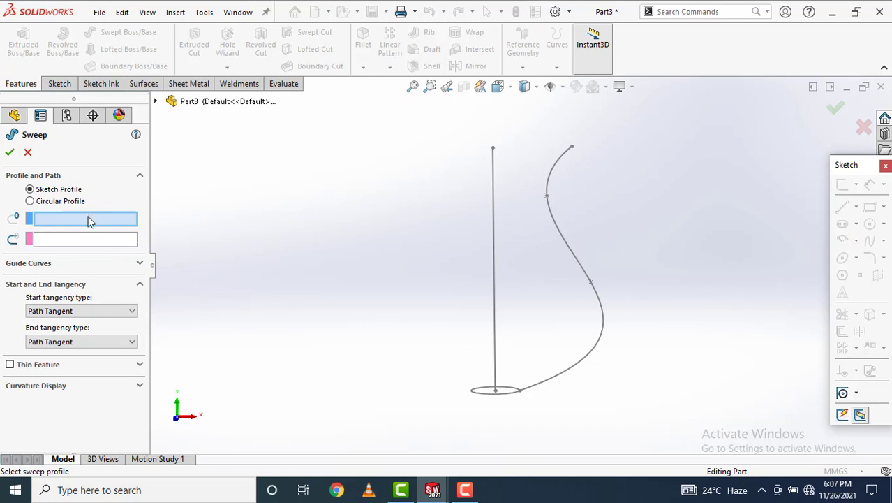
click(488, 400)
click(495, 340)
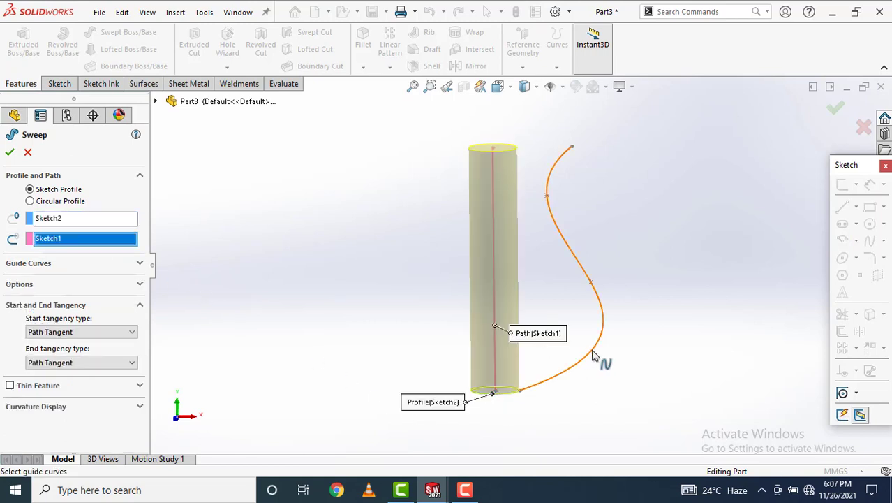
click(139, 263)
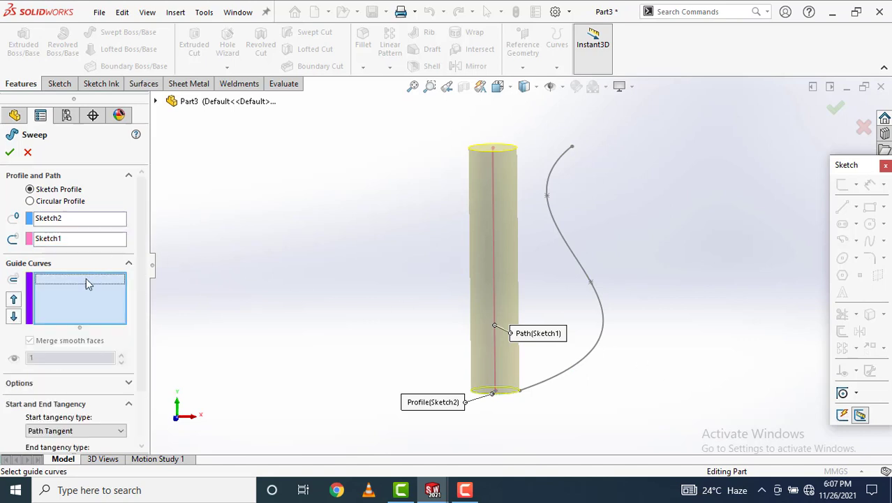
click(613, 328)
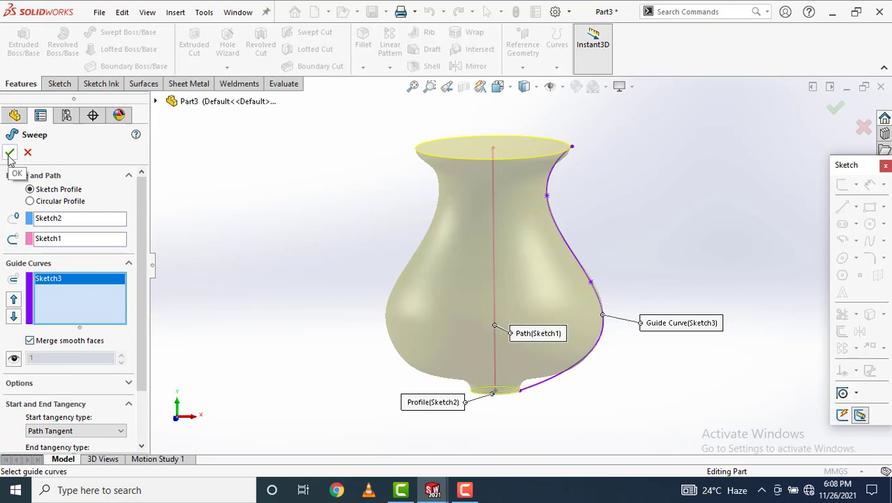
click(9, 154)
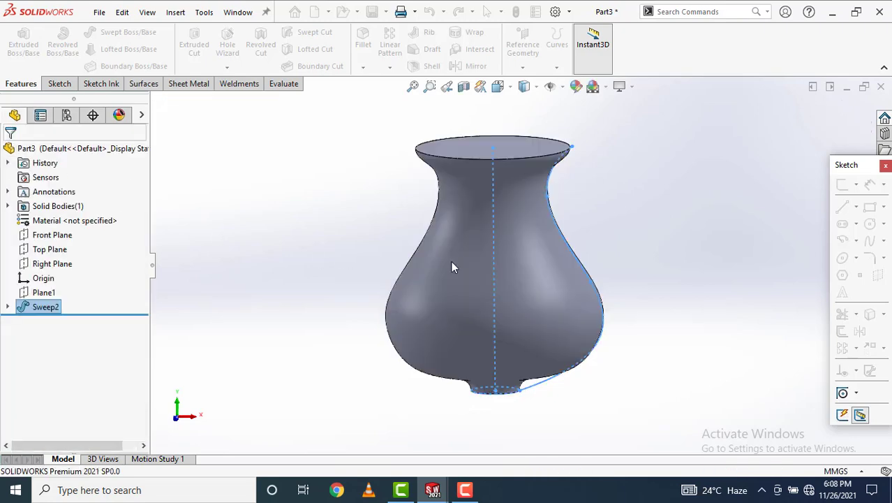
Step: Expand the Sweep2 feature and hide the solid vase body
click(8, 306)
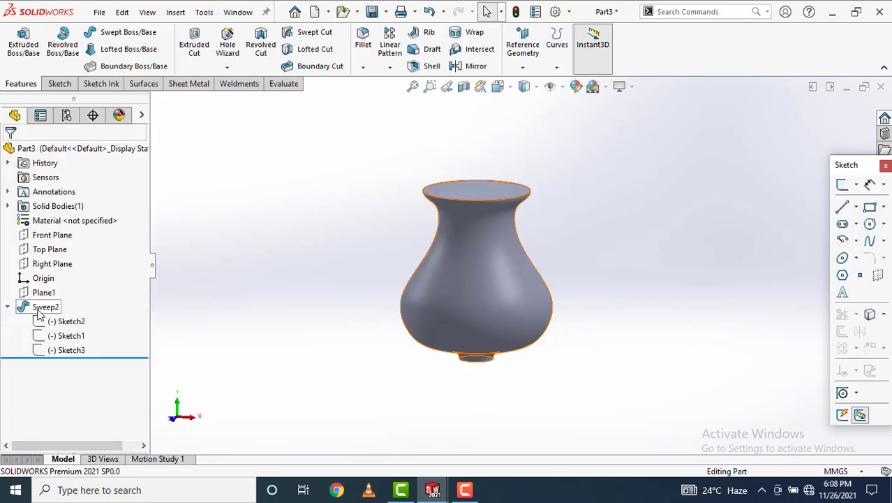
right_click(45, 307)
click(50, 210)
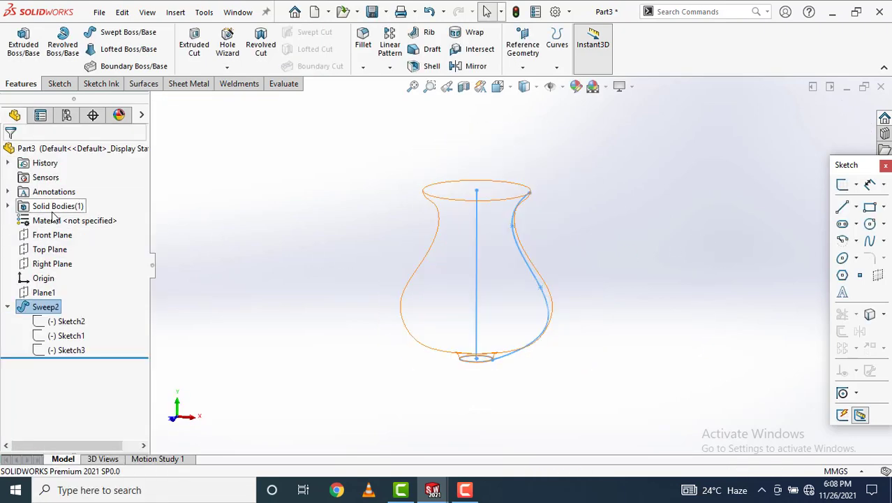
mouse_move(633, 318)
middle_down()
mouse_move(647, 334)
mouse_move(649, 305)
mouse_move(633, 337)
mouse_move(643, 348)
middle_up()
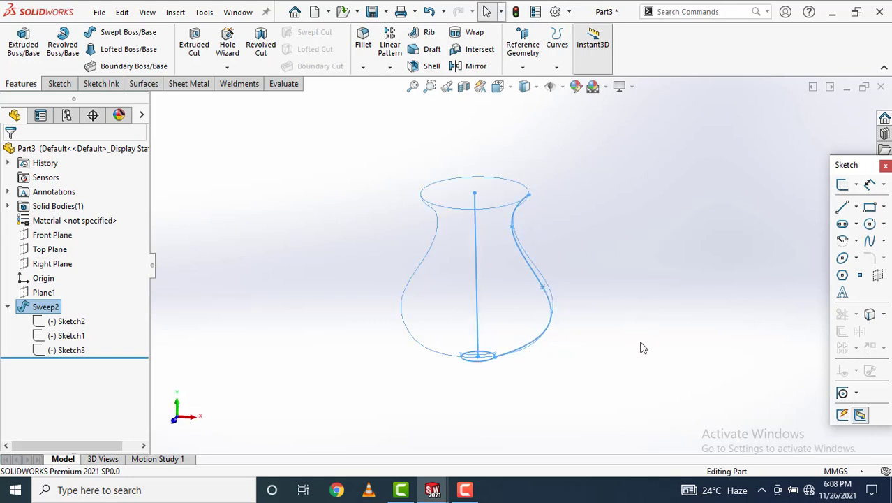
Step: Sketch a circle of about 5.1 mm radius centred on the origin of Plane1, and exit the sketch
click(49, 293)
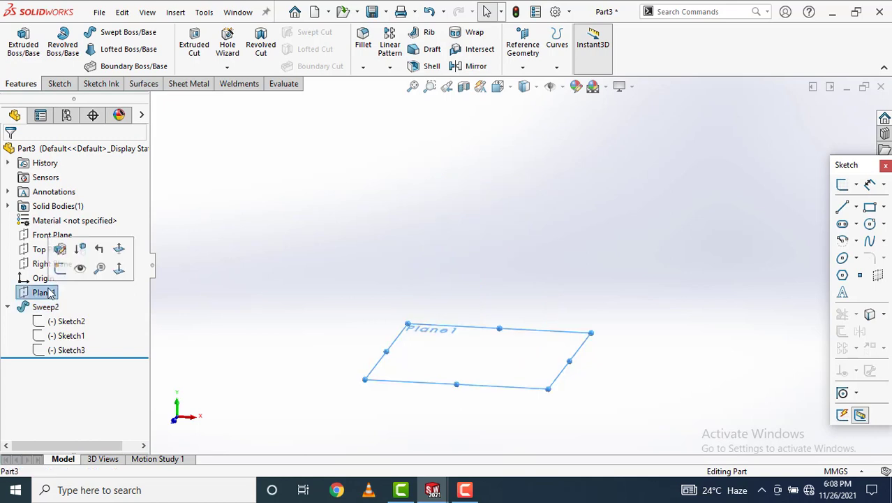
click(122, 271)
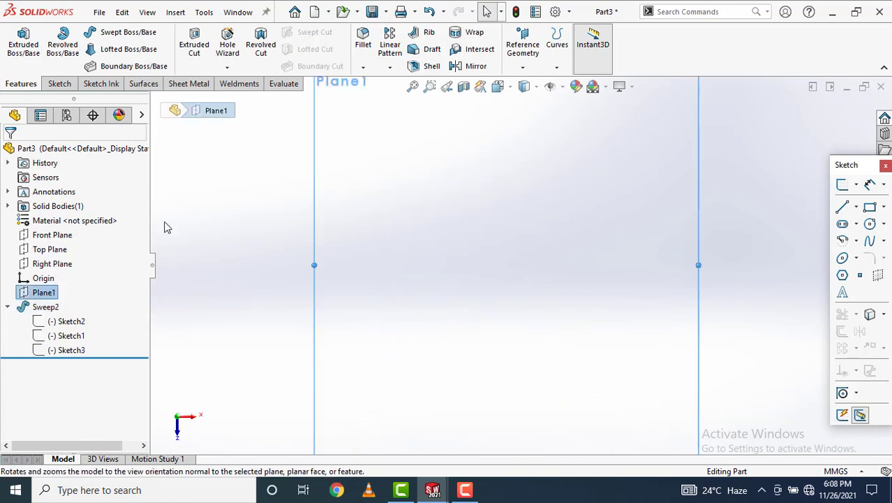
click(59, 83)
click(113, 33)
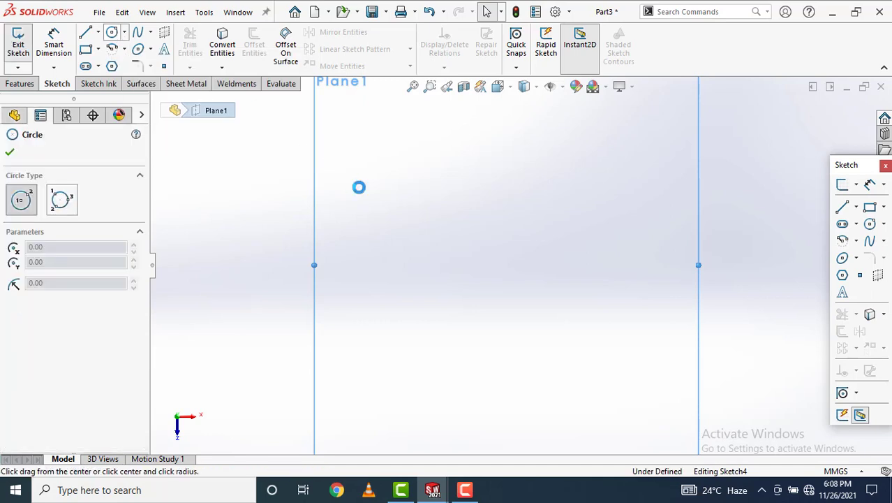
click(507, 264)
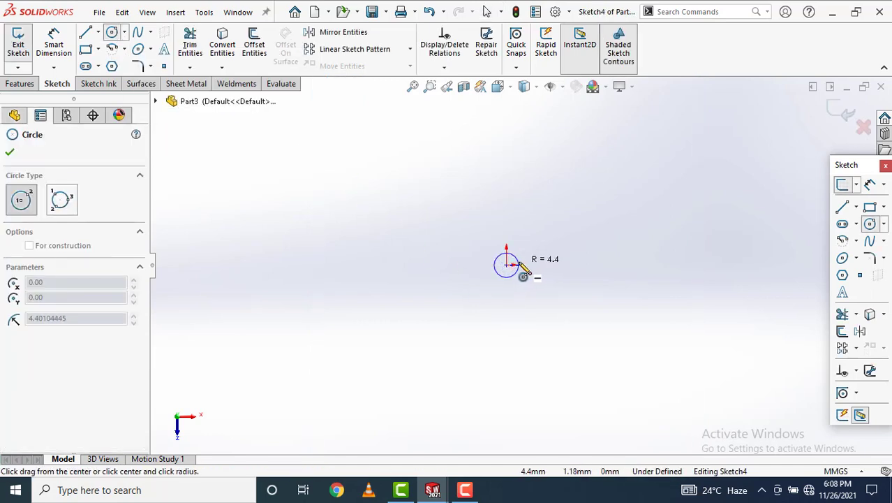
click(523, 268)
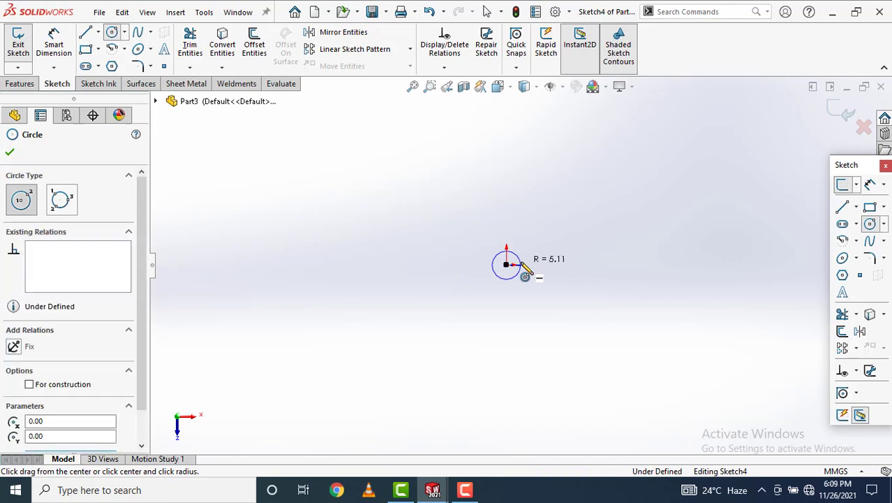
click(12, 154)
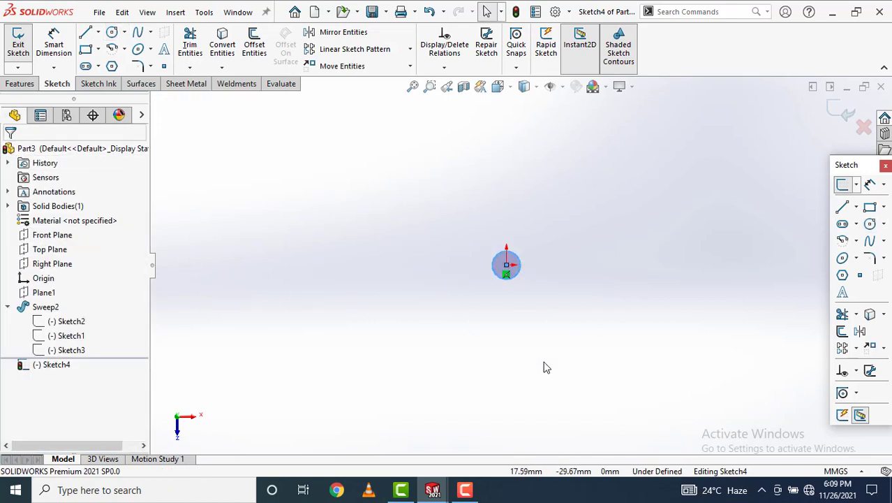
click(14, 47)
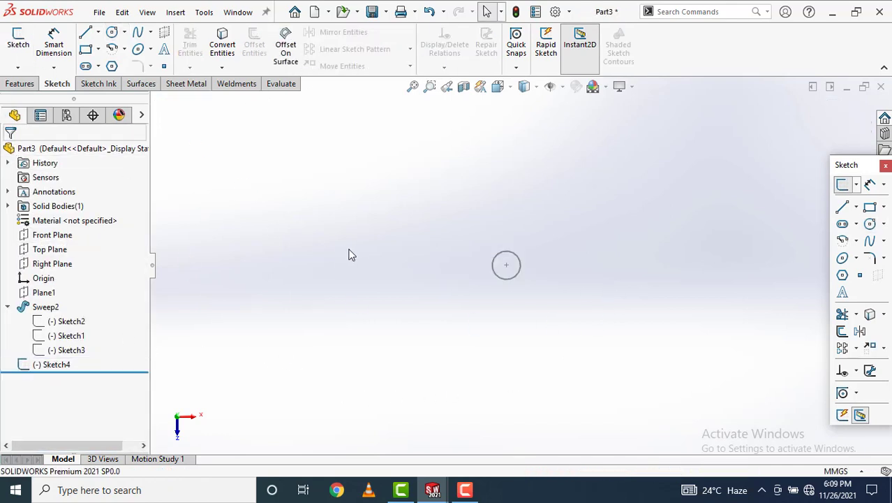
Step: Sketch a vertical line about 139 mm long on the Front Plane, upward from the small circle's centre, and exit the sketch
click(53, 235)
click(130, 217)
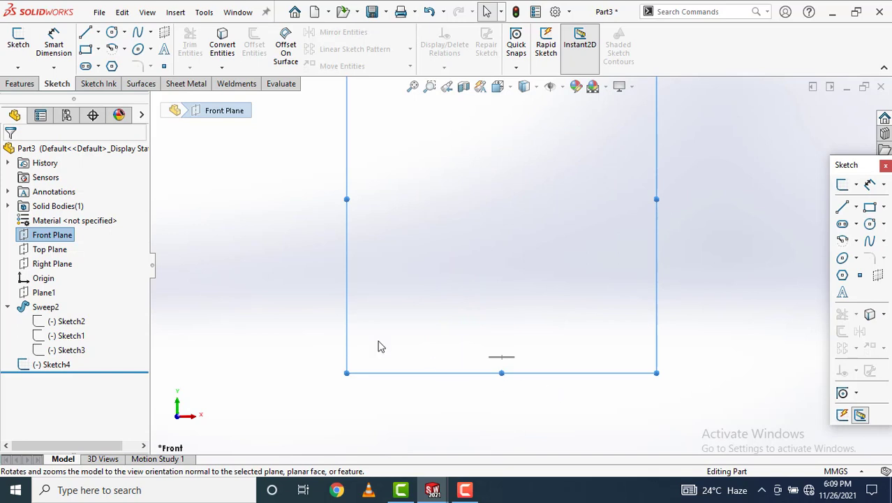
click(85, 32)
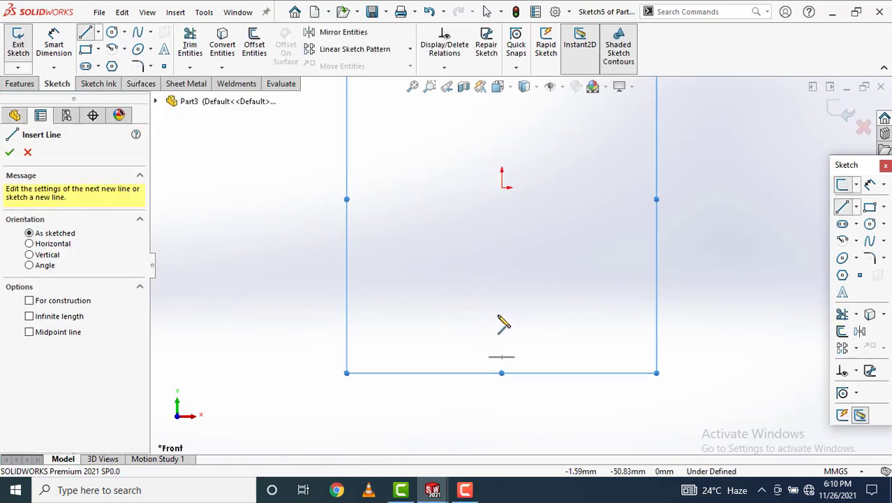
middle_drag(499, 316, 500, 356)
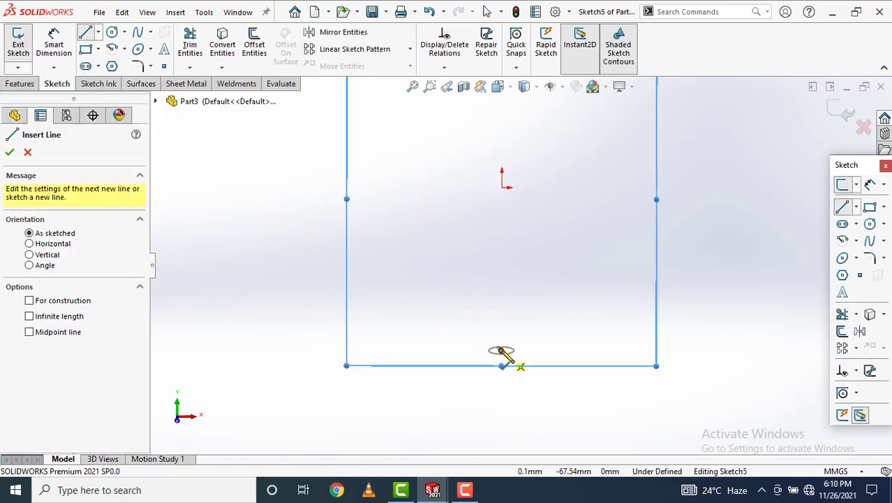
click(502, 350)
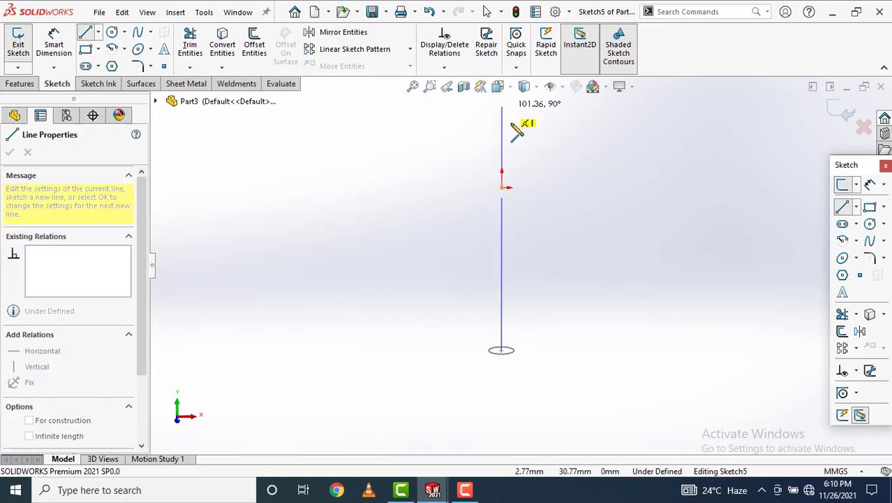
scroll(514, 123, up, 2)
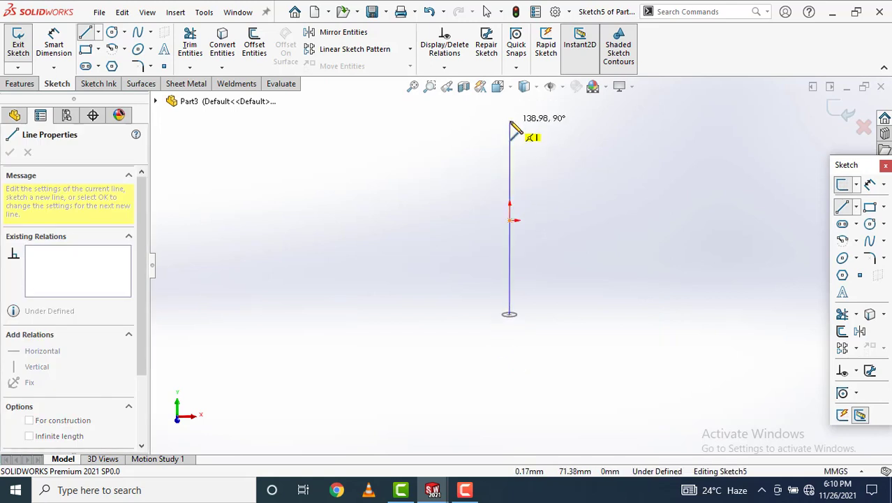
click(510, 121)
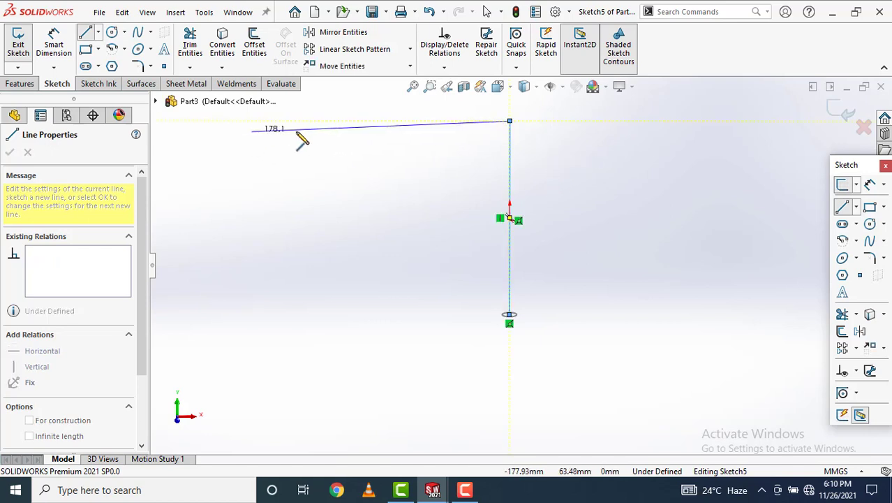
click(512, 122)
right_click(512, 123)
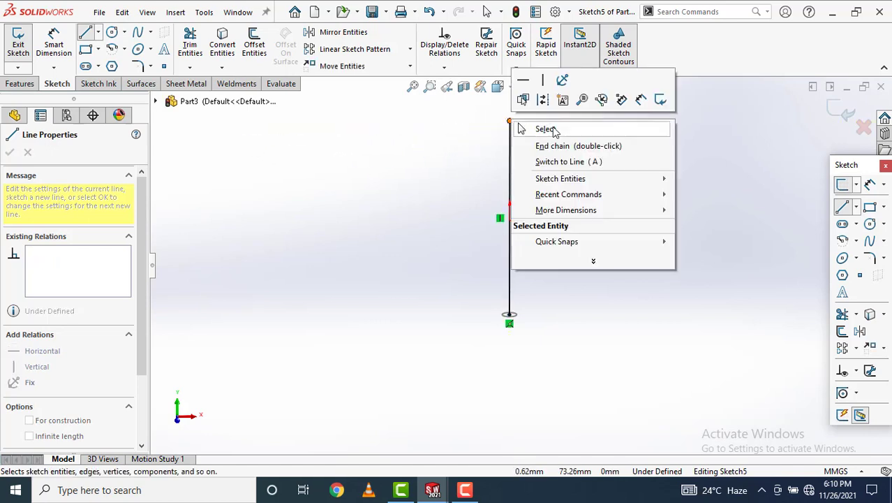
click(532, 127)
scroll(502, 275, up, 3)
scroll(590, 225, down, 2)
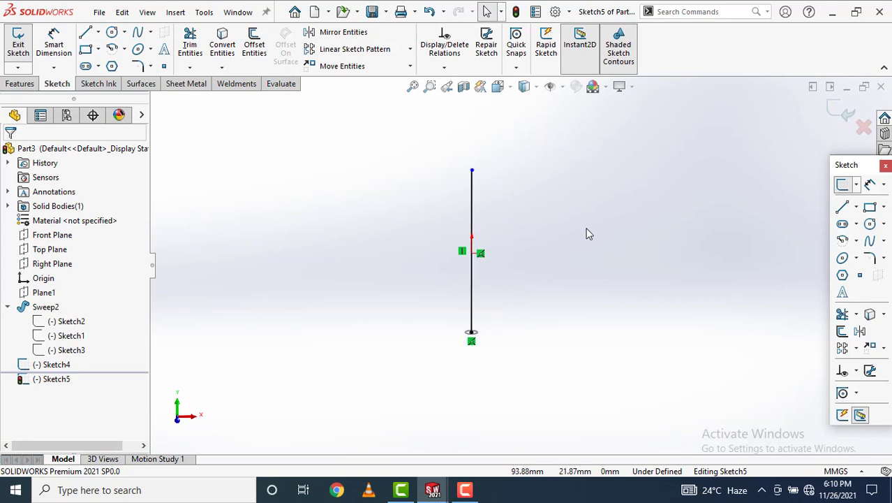
click(17, 49)
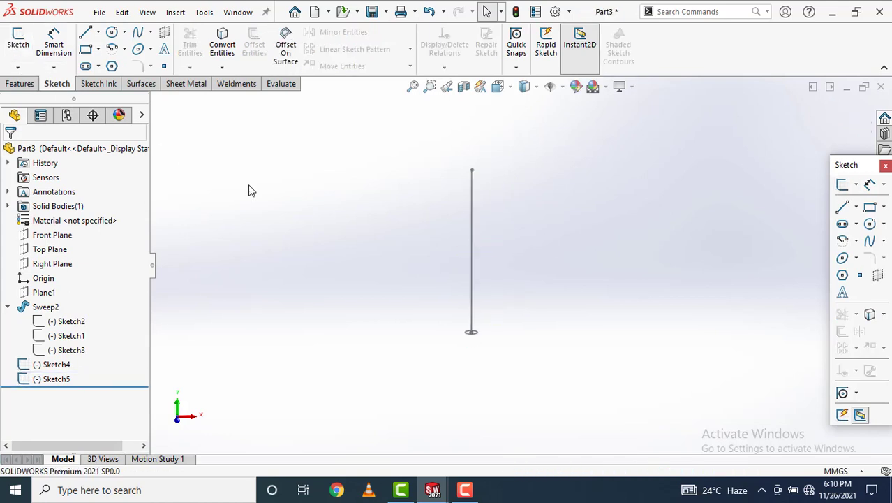
Step: Show the hidden Sweep2 vase body again
right_click(49, 308)
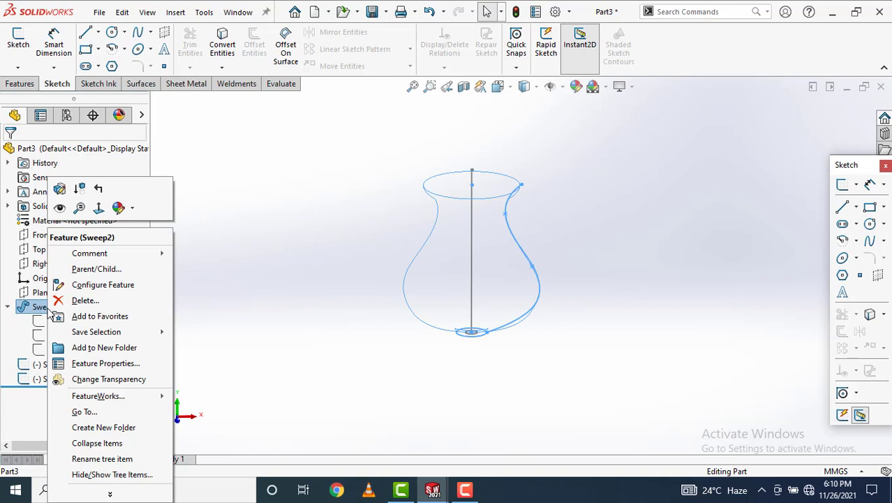
click(60, 207)
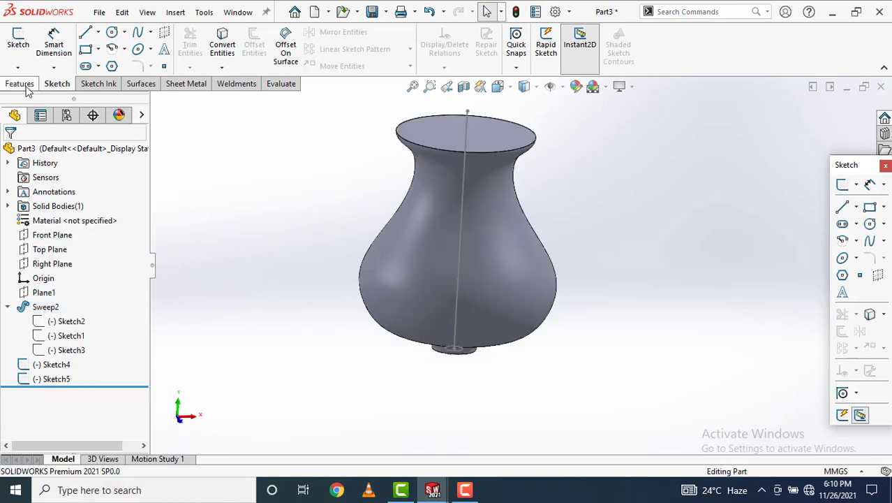
Step: Cut a hole through the vase with a Swept Cut, using the small circle Sketch4 as profile and the vertical line Sketch5 as path
click(21, 84)
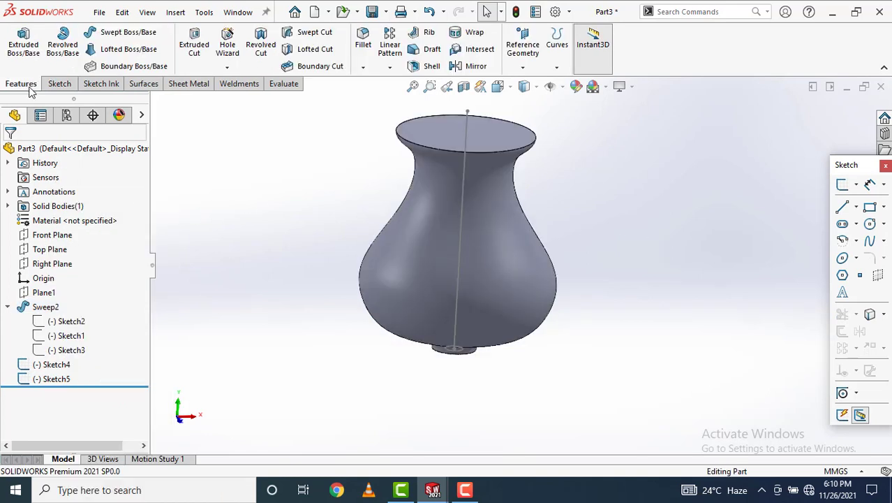
click(314, 33)
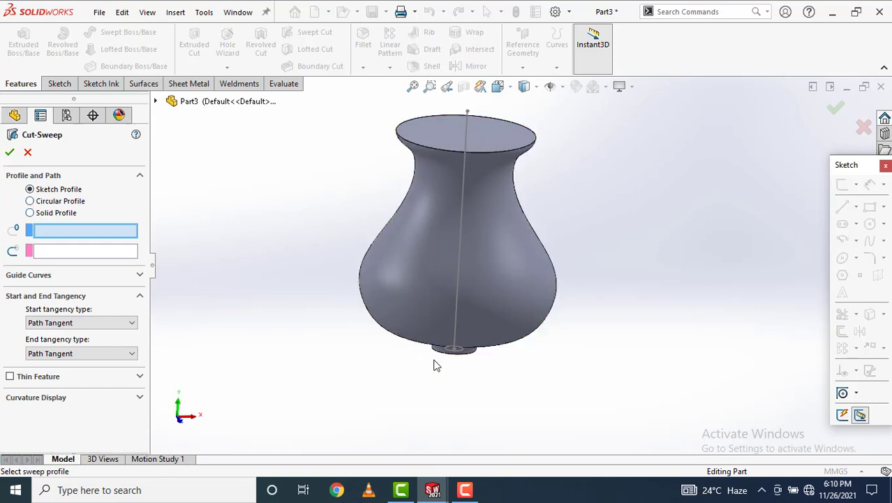
scroll(458, 357, down, 4)
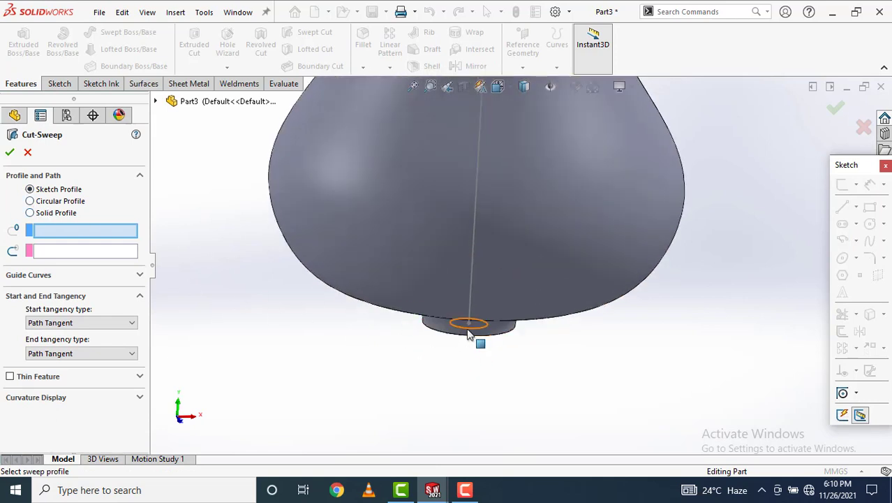
click(469, 334)
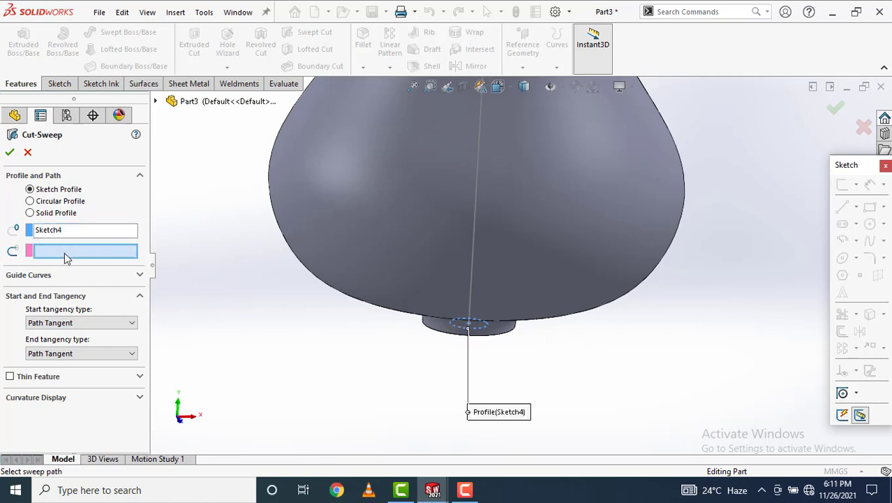
click(472, 270)
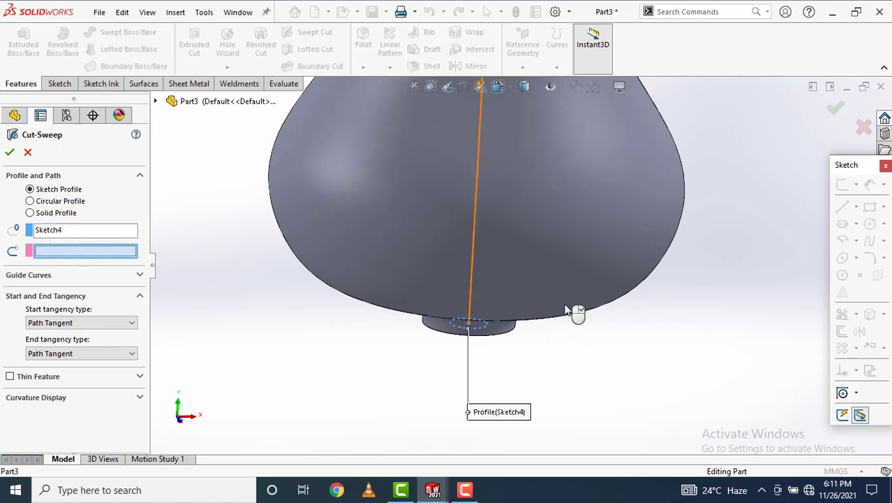
key(f)
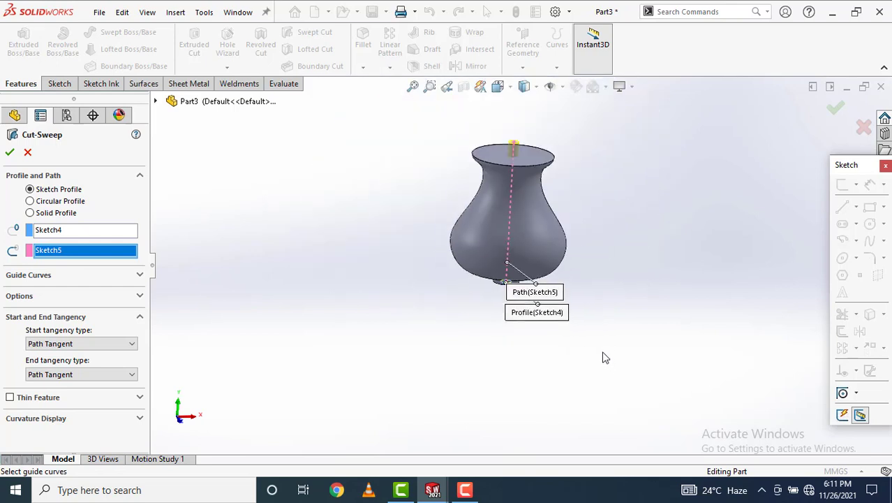
scroll(548, 179, down, 3)
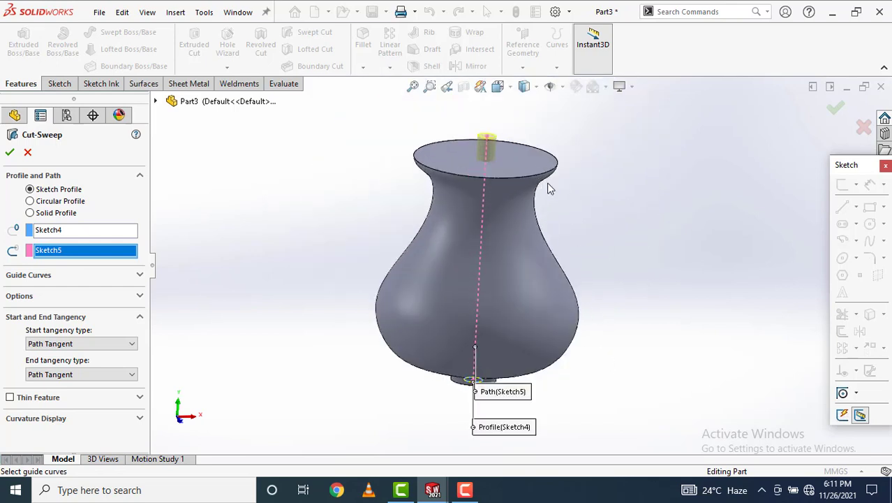
click(10, 152)
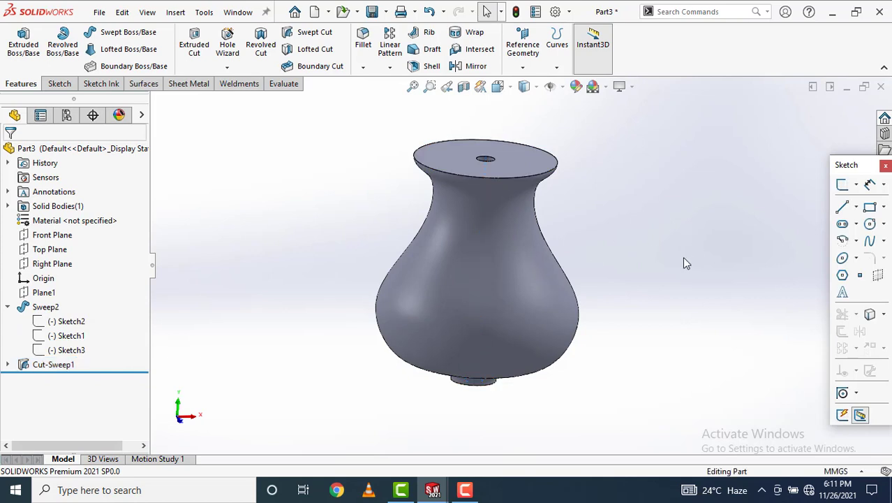
mouse_move(607, 205)
middle_down()
mouse_move(629, 266)
mouse_move(623, 339)
mouse_move(642, 243)
mouse_move(577, 144)
mouse_move(629, 156)
mouse_move(701, 194)
mouse_move(647, 167)
mouse_move(669, 147)
middle_up()
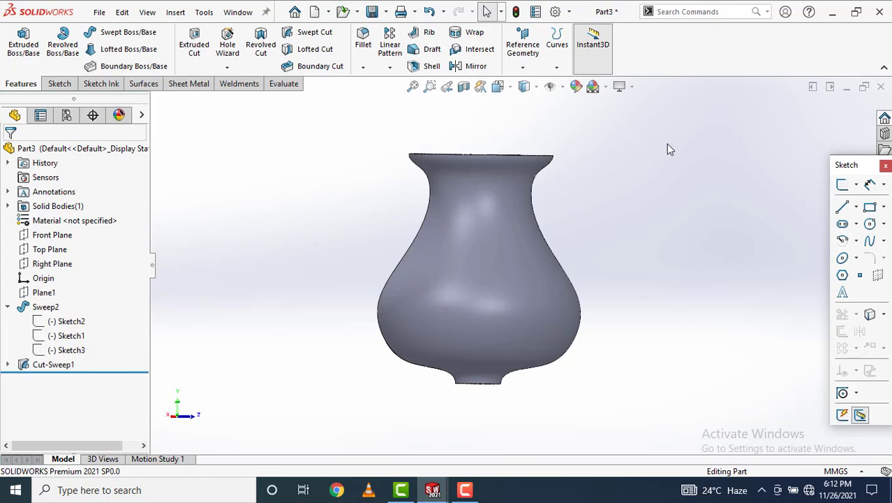
middle_drag(667, 149, 646, 227)
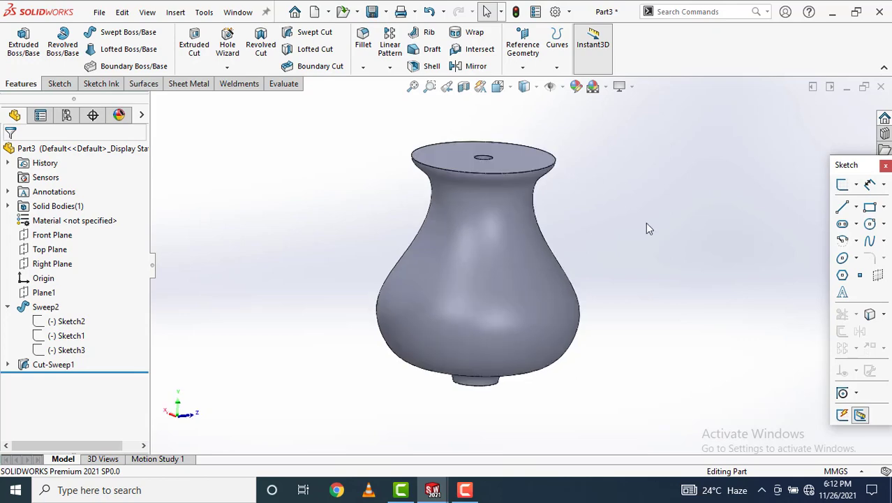